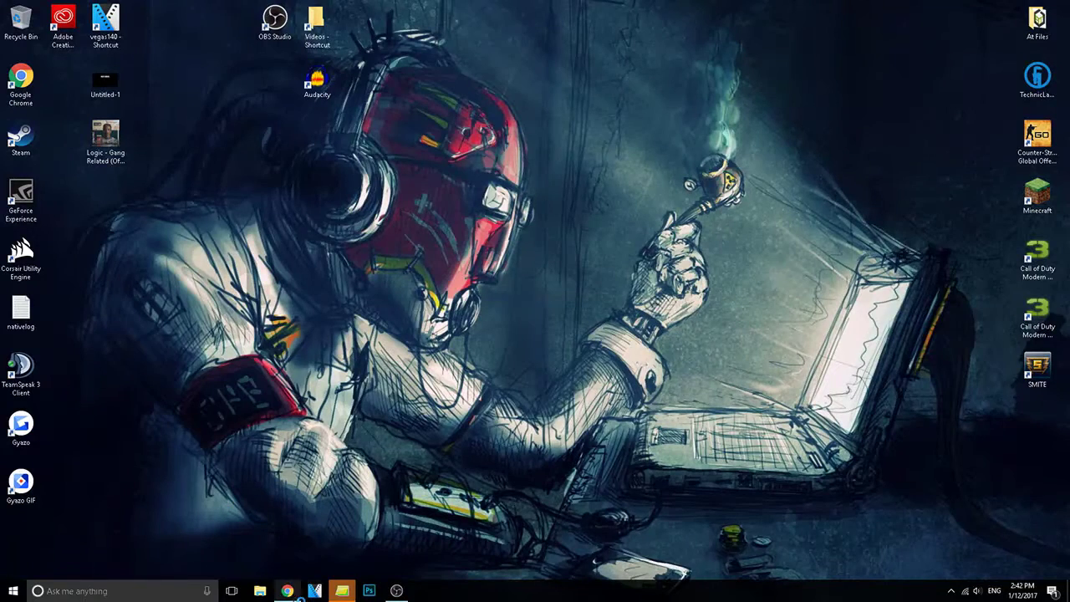
# View the GeForce Experience download page in Chrome and close the browser
pyautogui.click(287, 590)
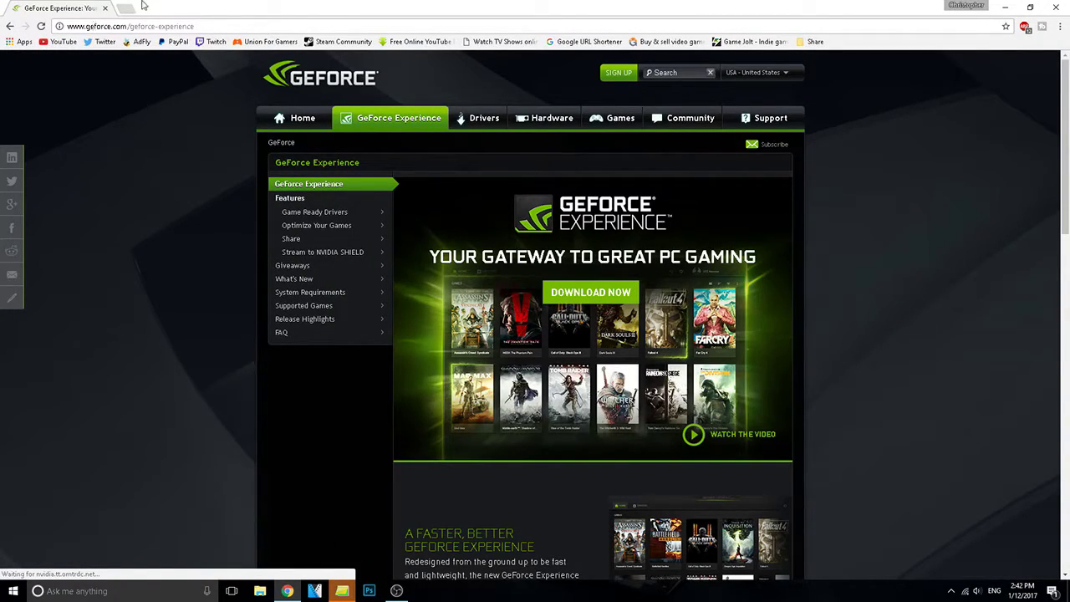
pyautogui.click(1055, 7)
# Open NVIDIA GeForce Experience, check for GeForce driver updates, and close the application
pyautogui.click(950, 590)
pyautogui.rightClick(951, 545)
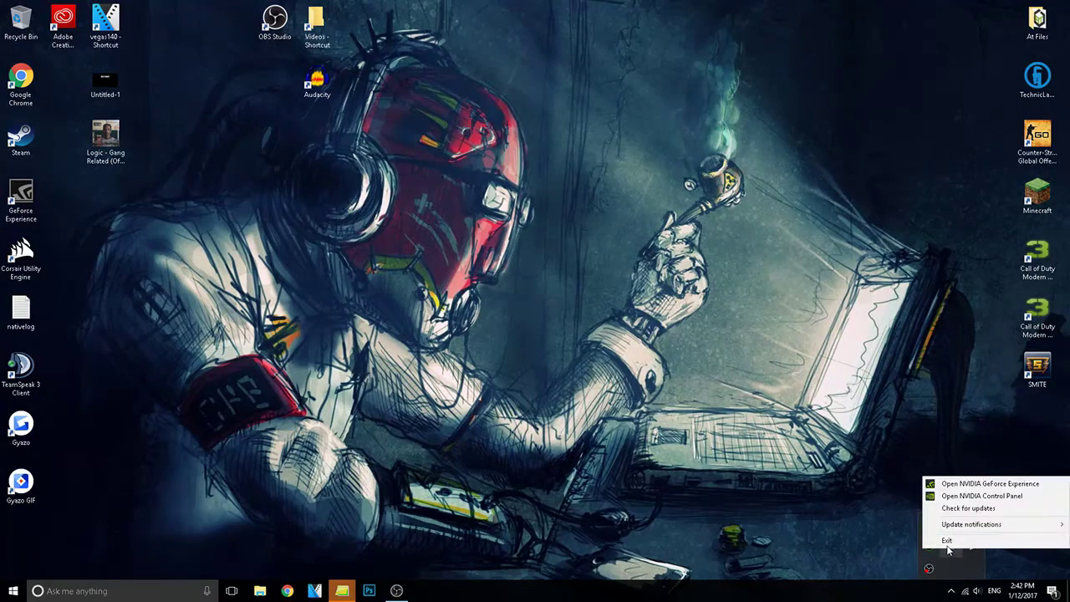
pyautogui.click(975, 487)
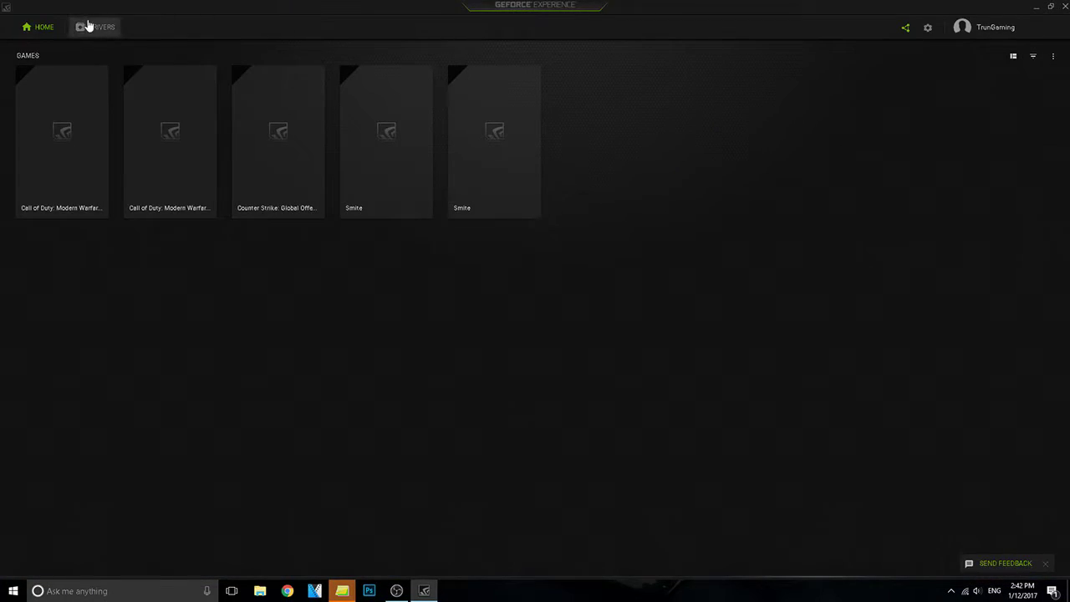
pyautogui.click(96, 29)
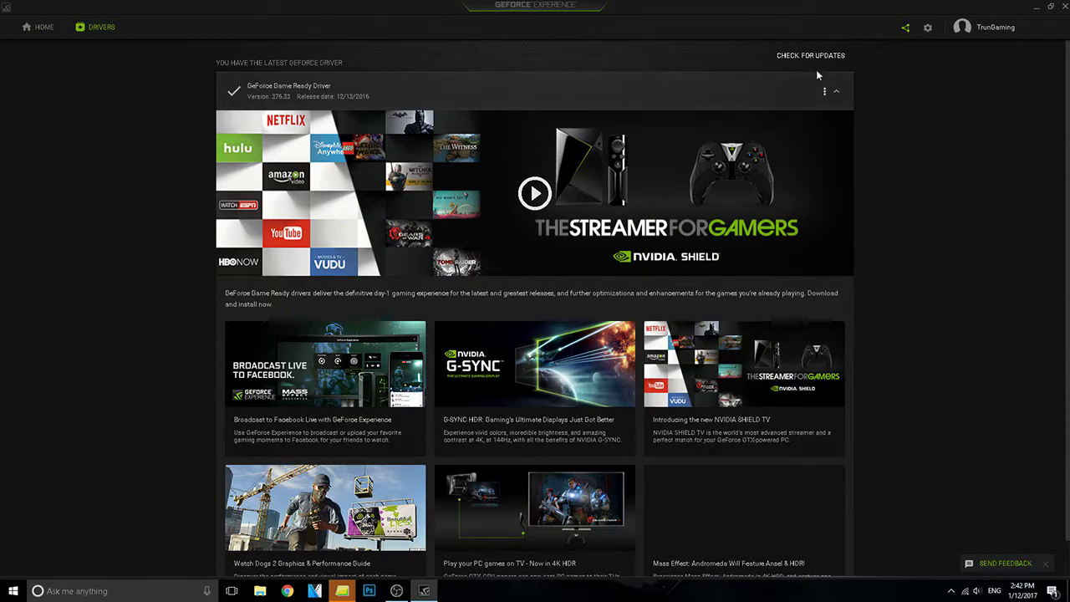
pyautogui.click(786, 57)
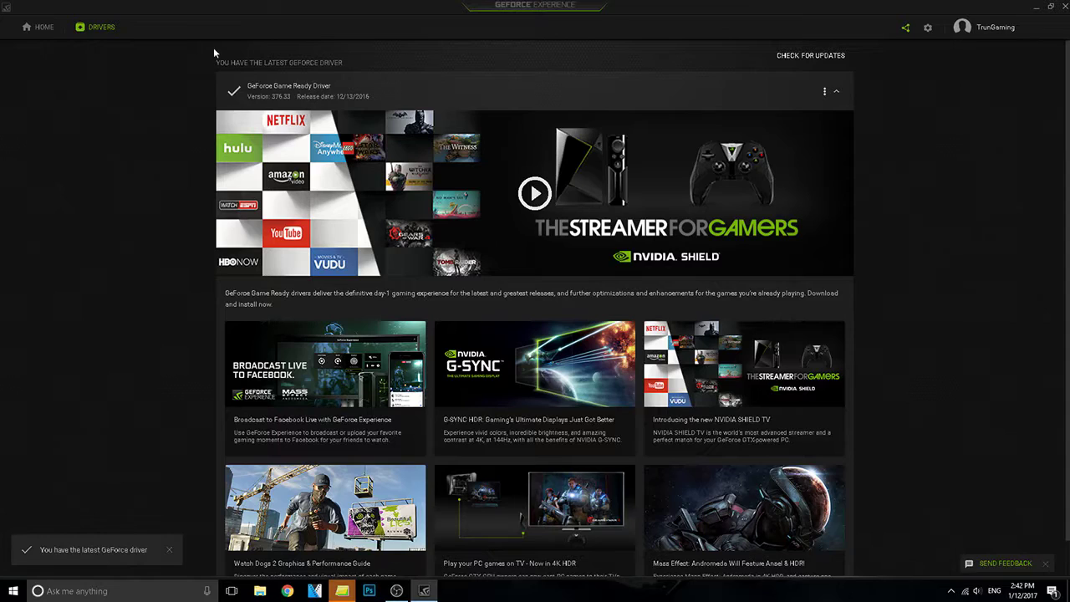
pyautogui.click(1064, 6)
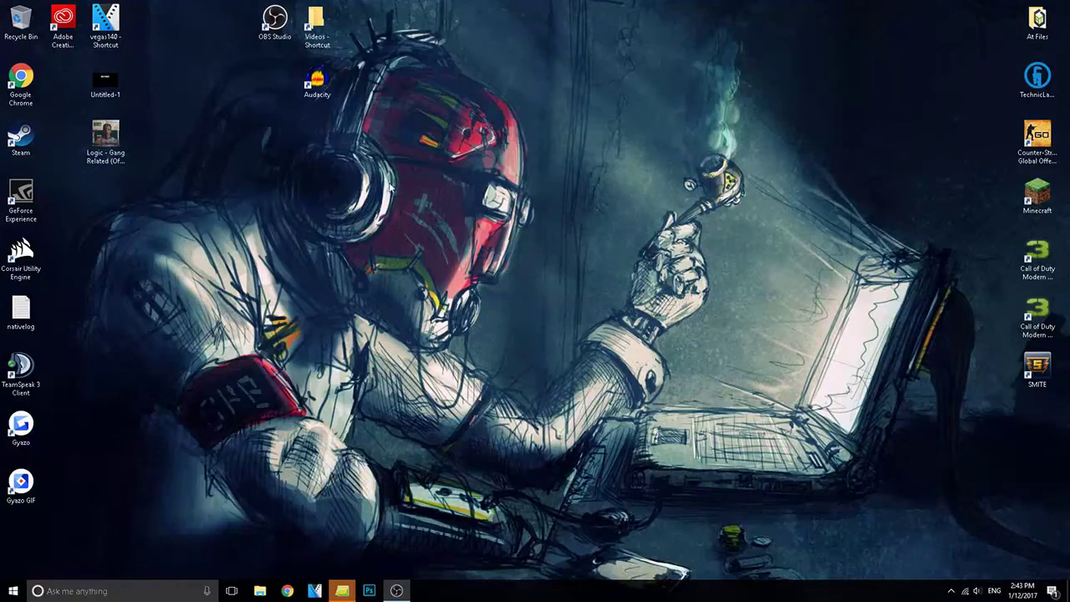
# Open Device Manager from Control Panel's Hardware and Sound category and expand the display adapters
pyautogui.click(109, 590)
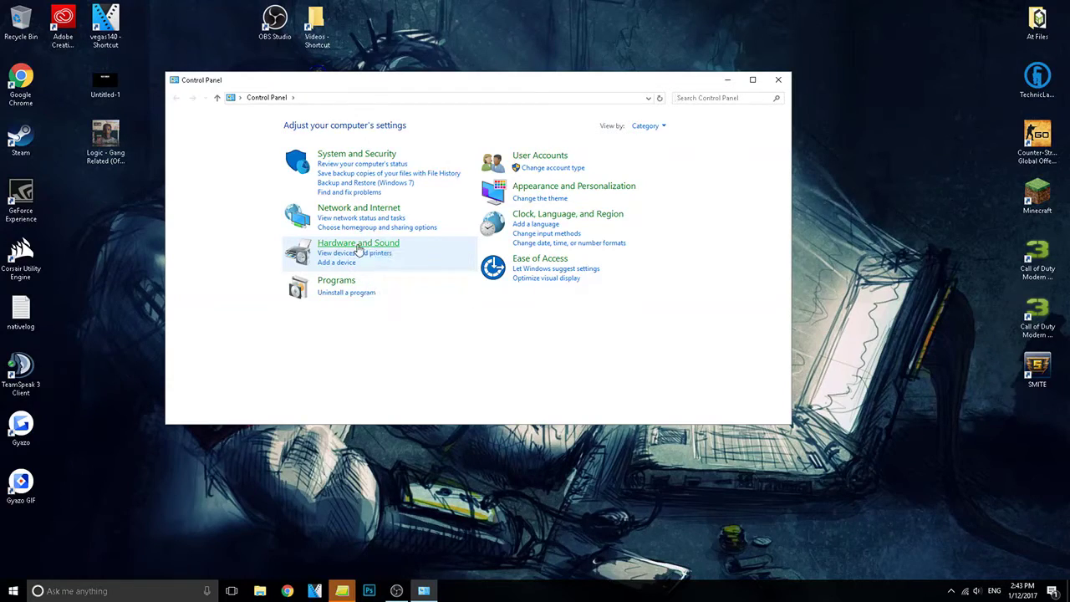
pyautogui.click(358, 244)
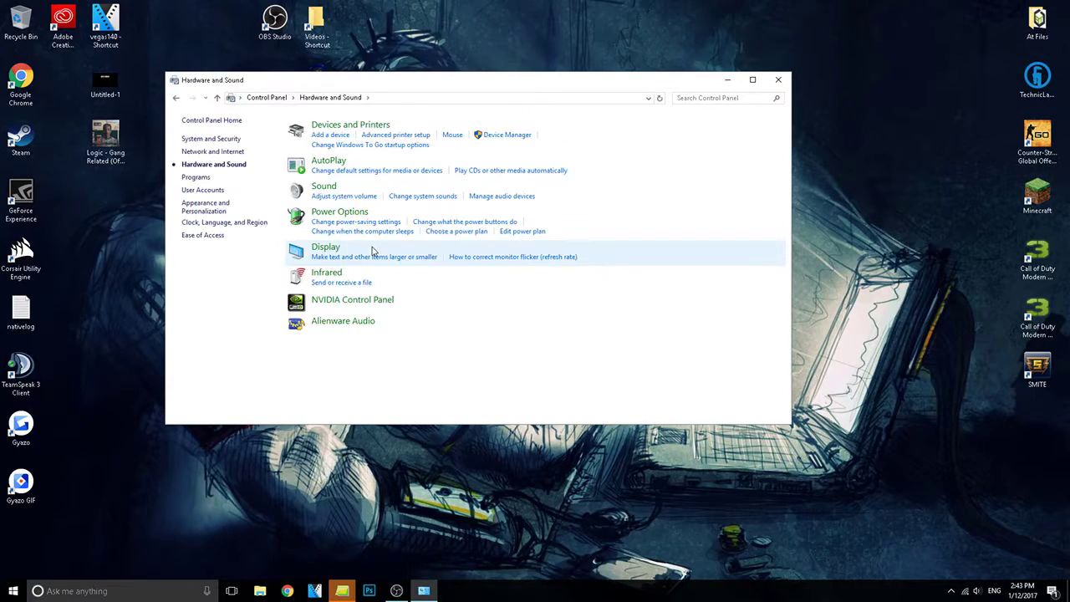
pyautogui.click(507, 136)
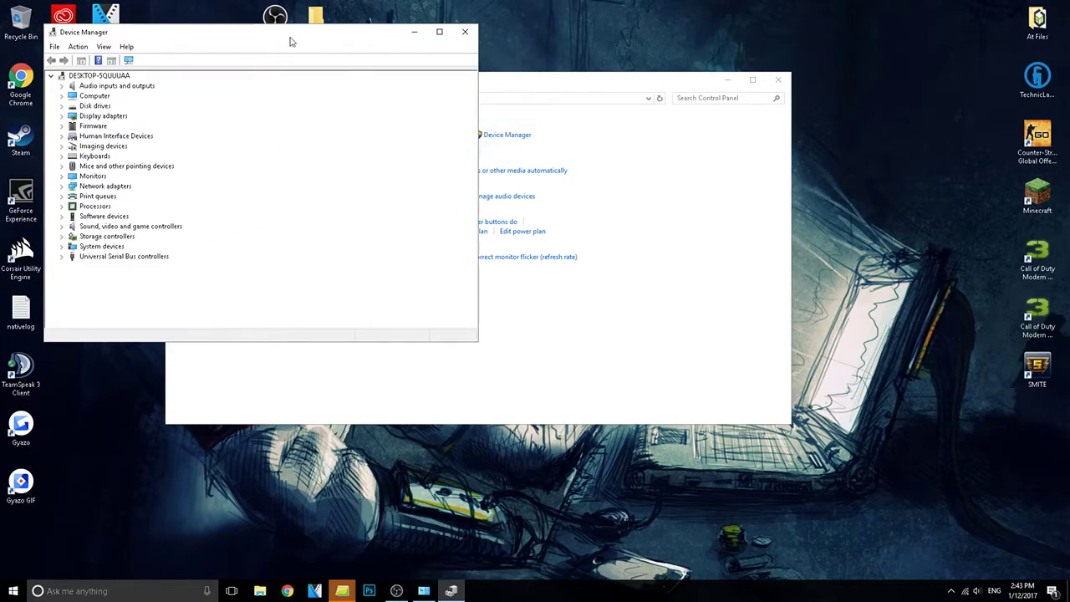
pyautogui.moveTo(246, 42); pyautogui.dragTo(289, 52)
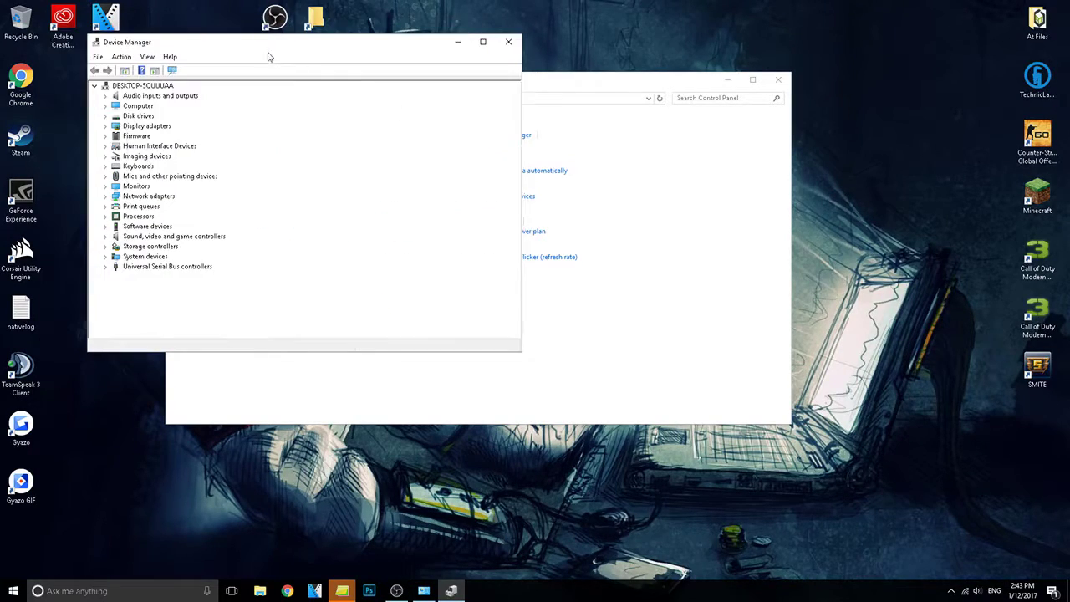
pyautogui.click(105, 127)
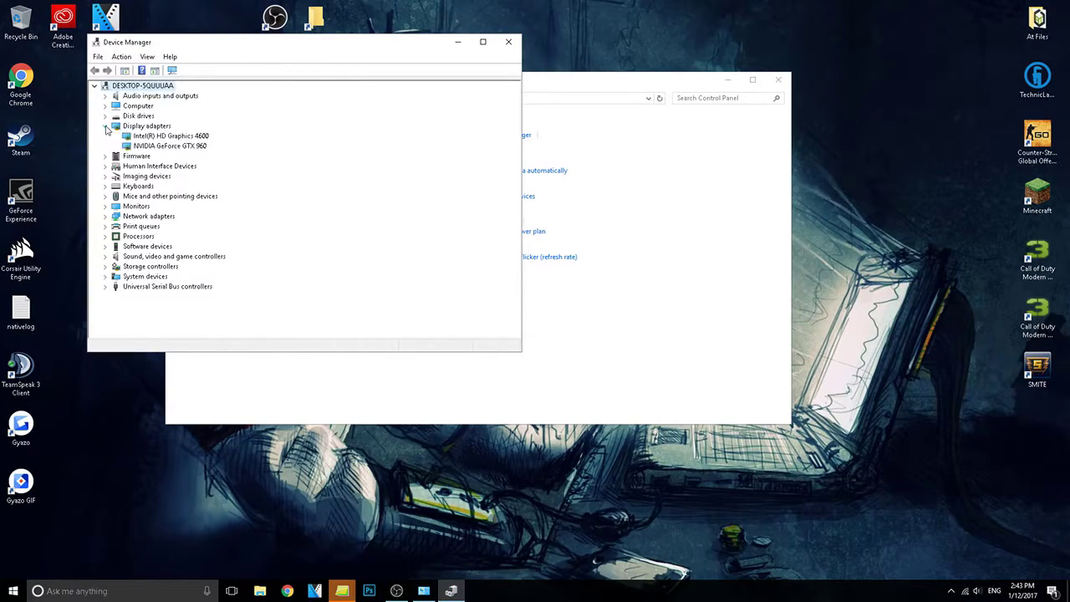
# Examine the Intel(R) HD Graphics 4600 and NVIDIA GeForce GTX 960 display adapters and close Device Manager
pyautogui.click(194, 137)
pyautogui.click(200, 147)
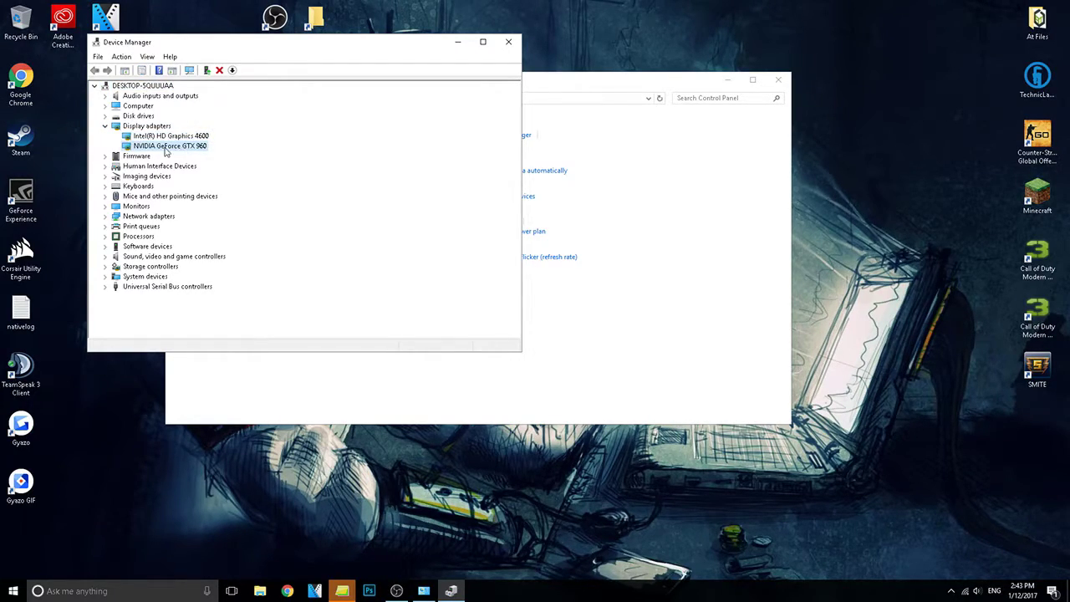
pyautogui.doubleClick(165, 147)
pyautogui.click(164, 136)
pyautogui.click(162, 148)
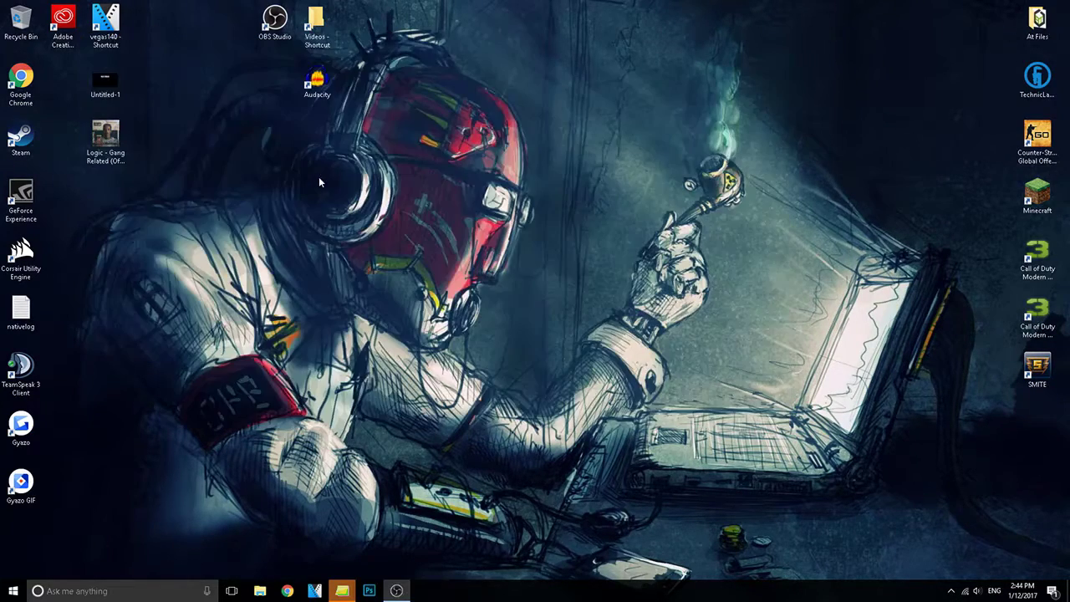
pyautogui.click(508, 41)
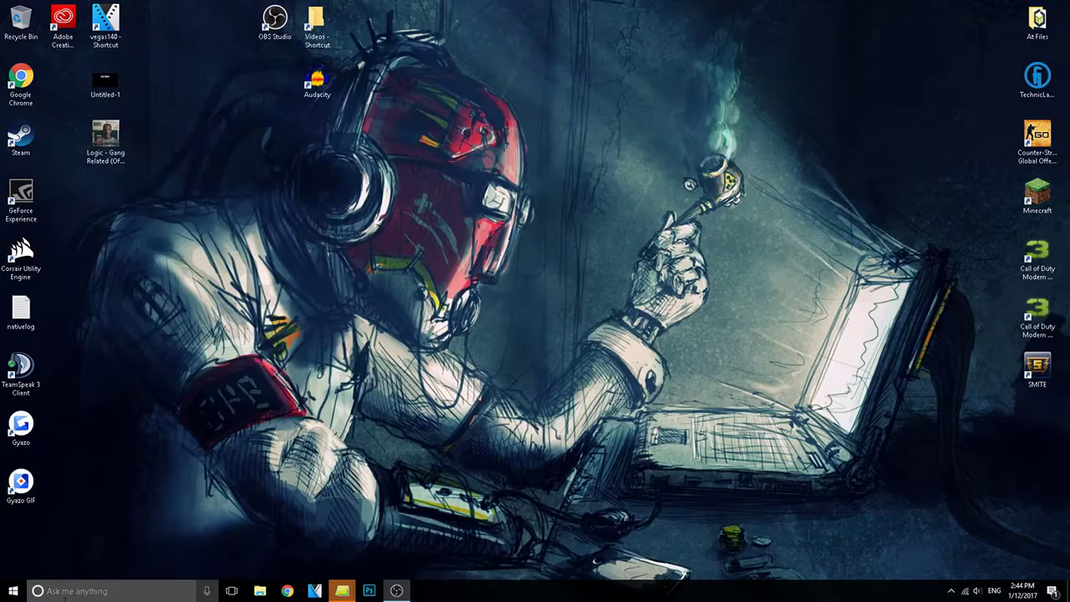
# Go to Control Panel's Power Options under Hardware and Sound and open the High performance plan's settings
pyautogui.click(72, 591)
pyautogui.write('control')
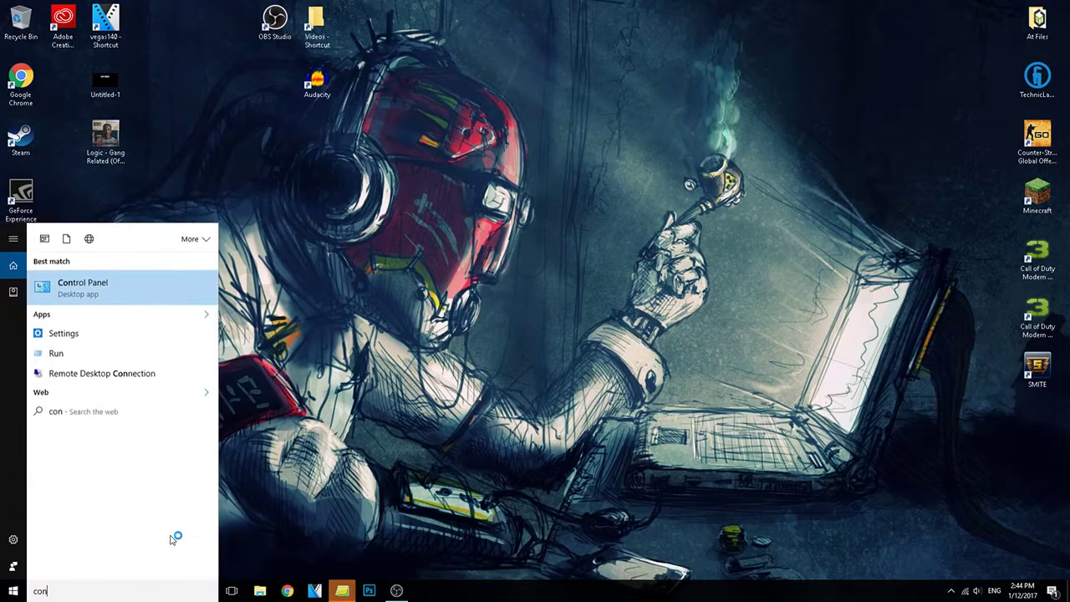
pyautogui.click(88, 289)
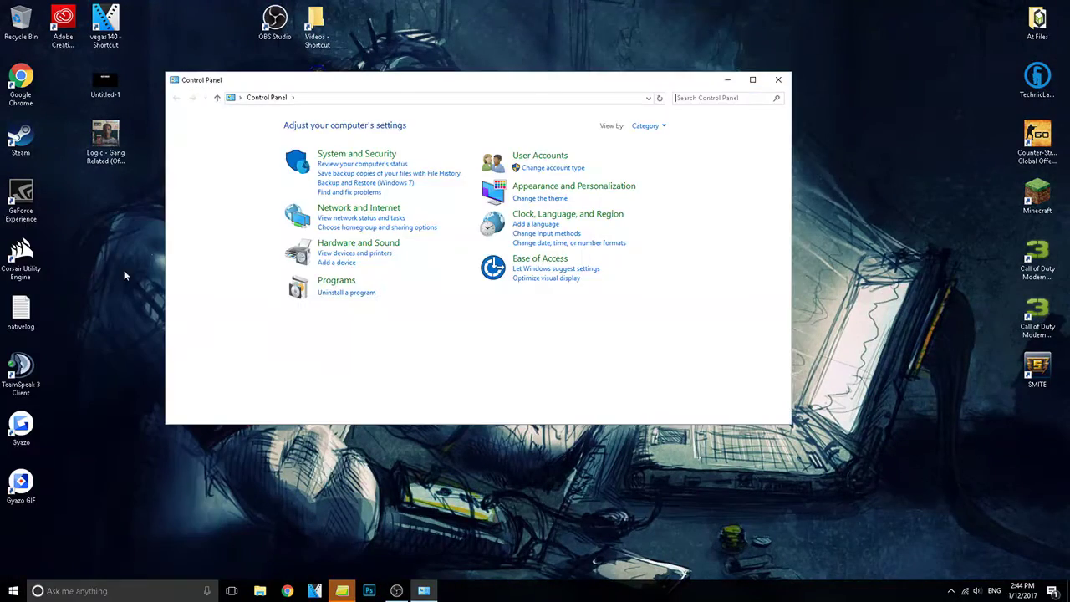
pyautogui.click(363, 243)
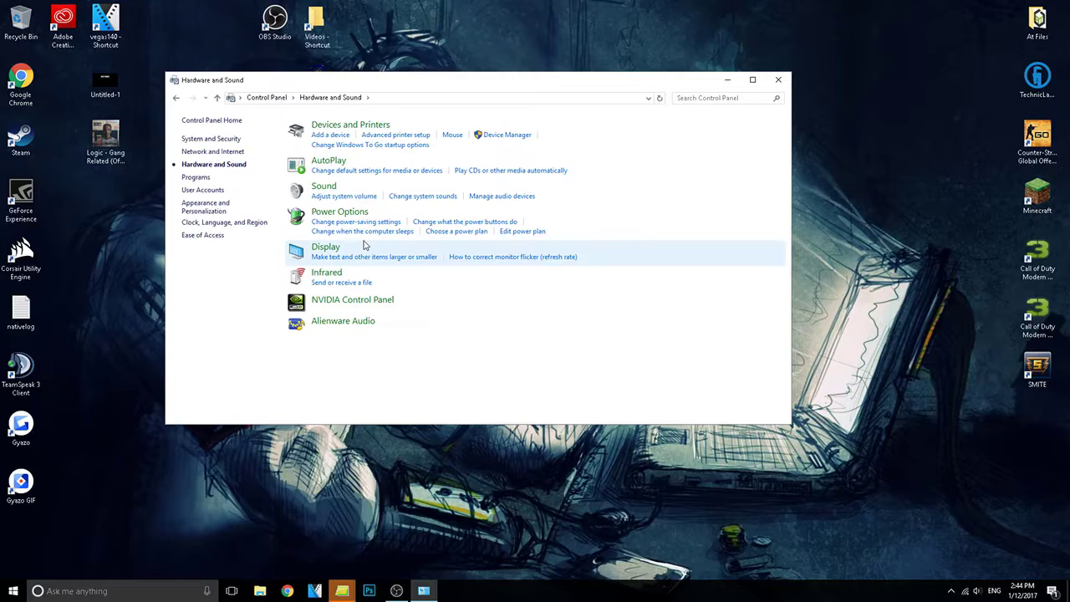
pyautogui.click(340, 213)
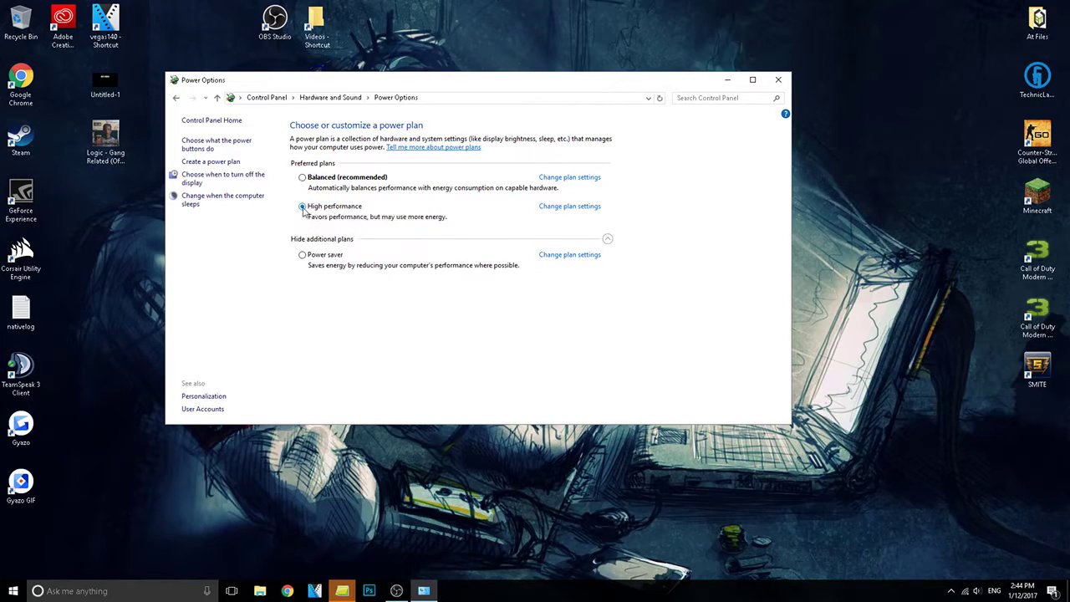
pyautogui.click(554, 209)
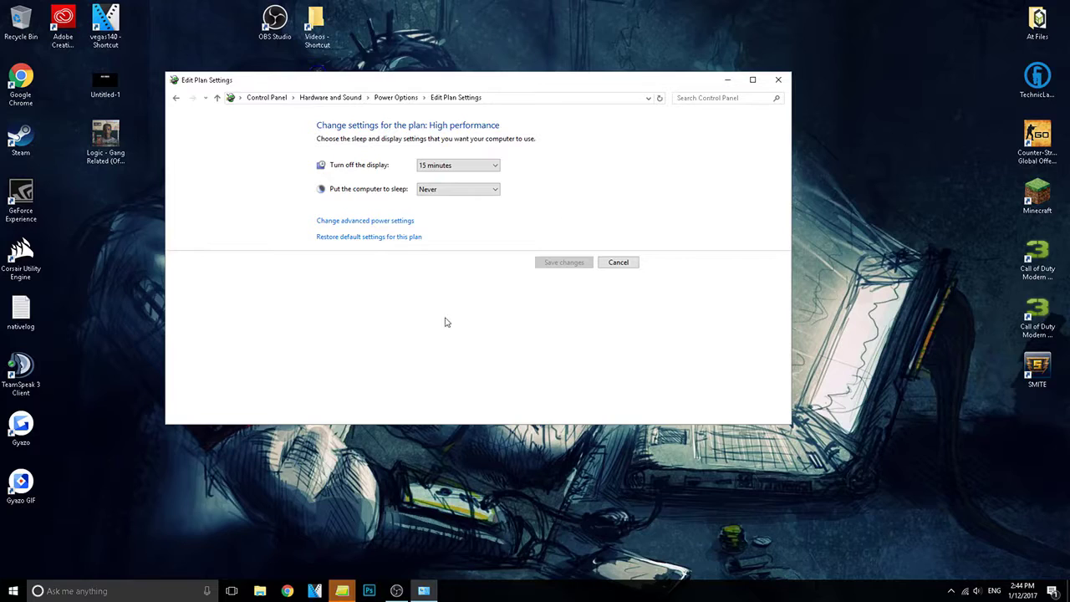
# Open the minimum processor state for editing in the plan's advanced processor power management settings, accept the dialog, and close Control Panel
pyautogui.click(371, 224)
pyautogui.click(222, 197)
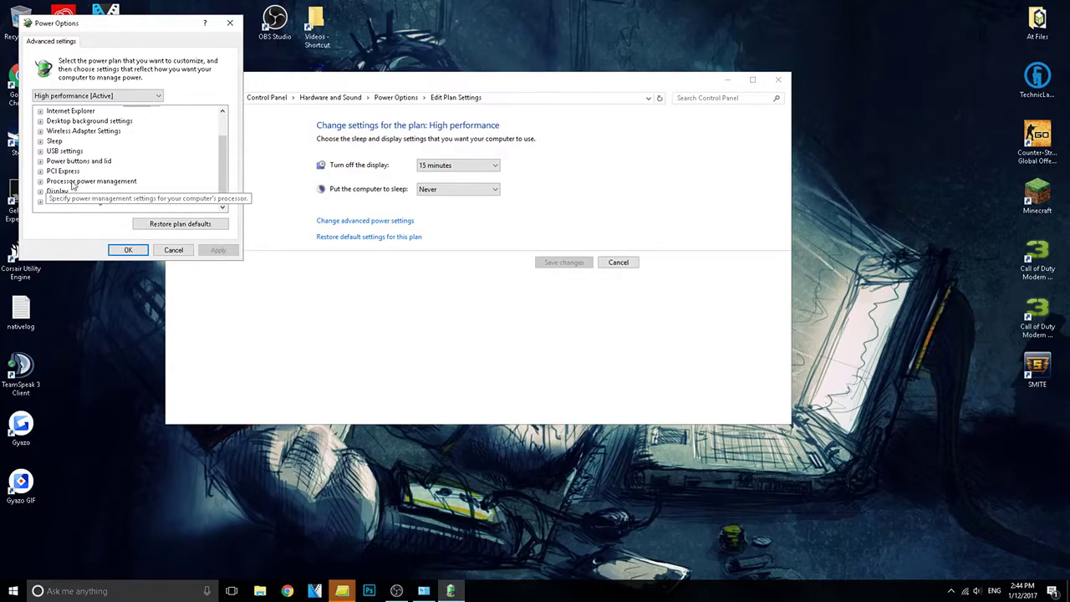
pyautogui.click(40, 181)
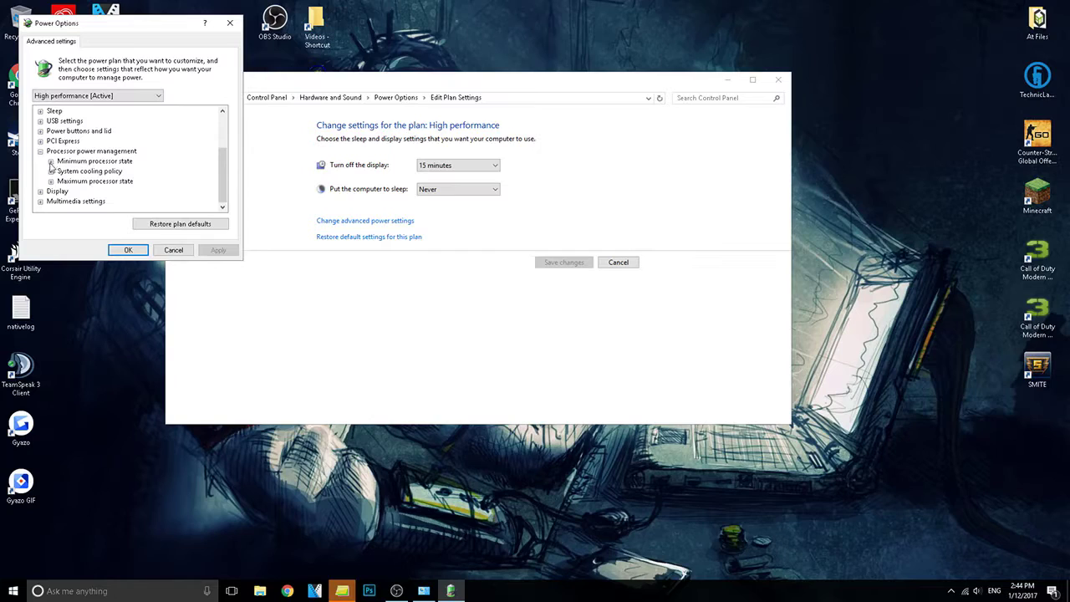
pyautogui.click(50, 161)
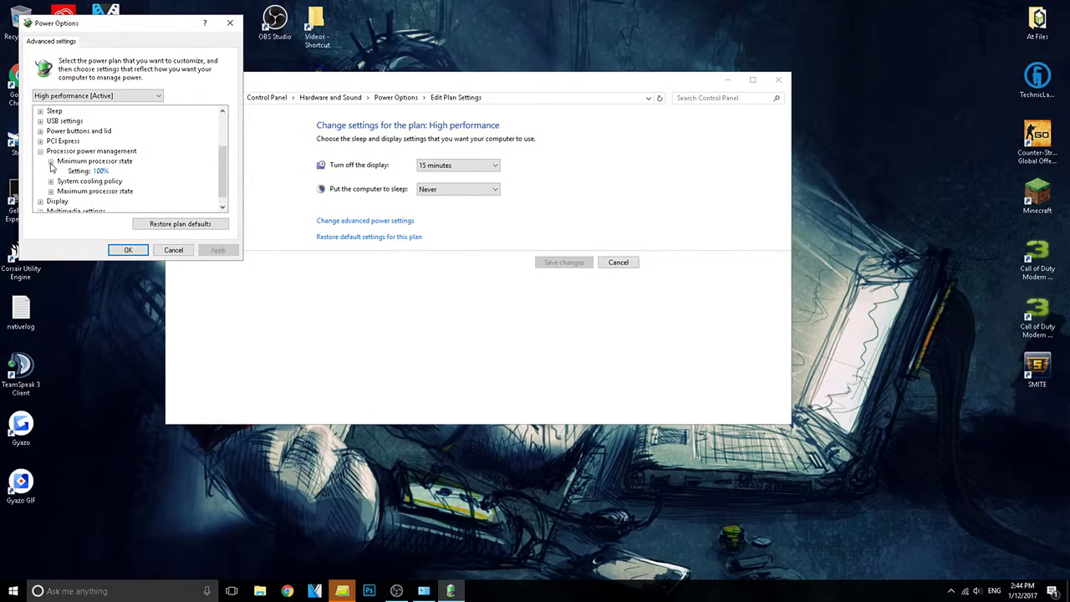
pyautogui.click(100, 171)
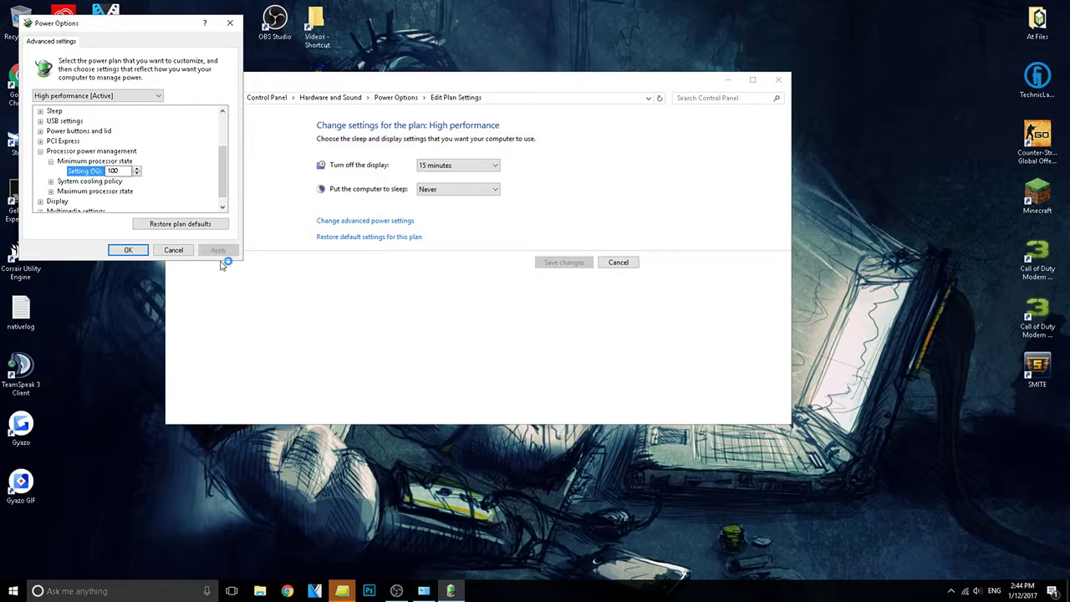
pyautogui.click(138, 250)
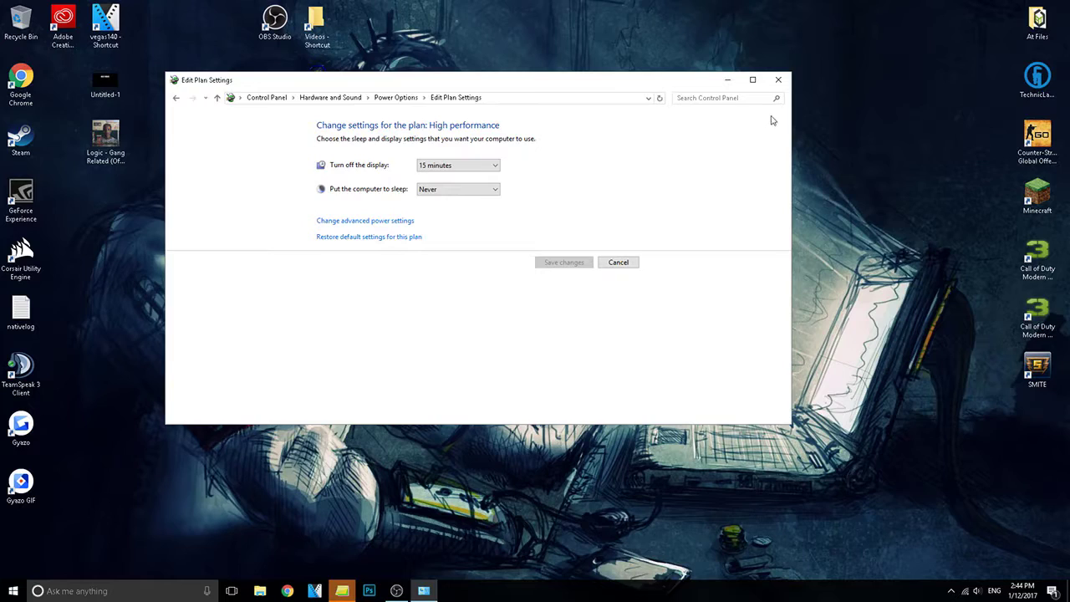
pyautogui.click(778, 80)
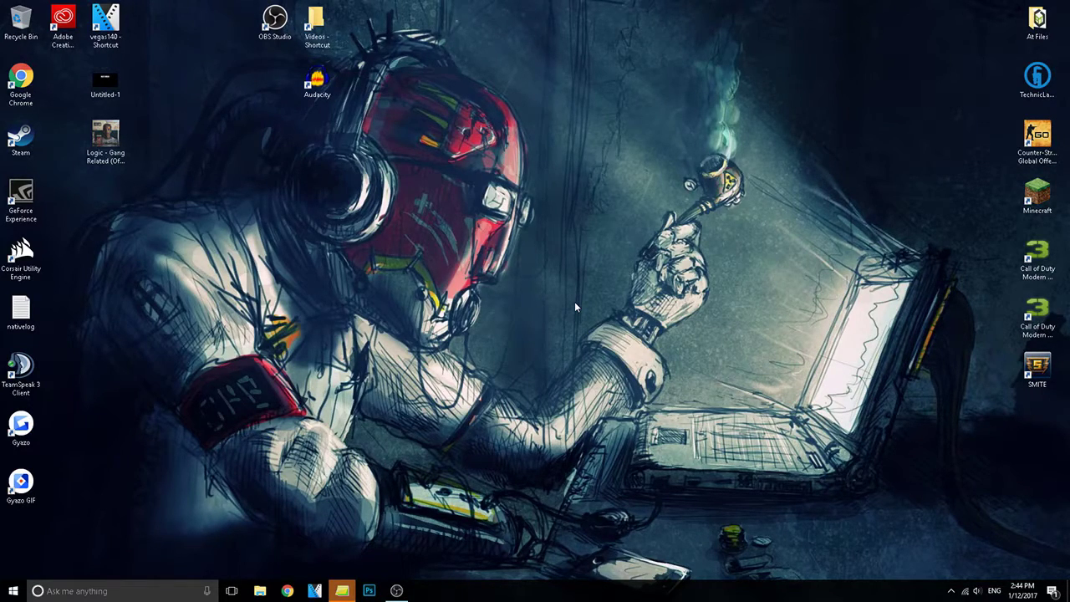
# Open Task Manager and examine the running background processes, selecting SmartScreen
pyautogui.hotkey('ctrl', 'shift', 'Escape')
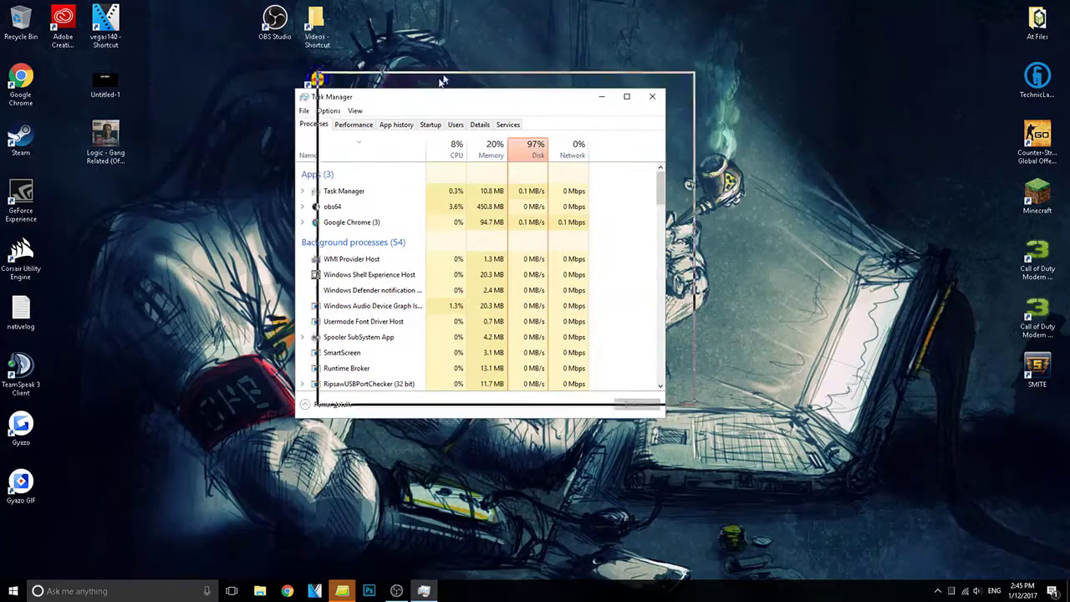
pyautogui.moveTo(416, 94); pyautogui.dragTo(425, 75)
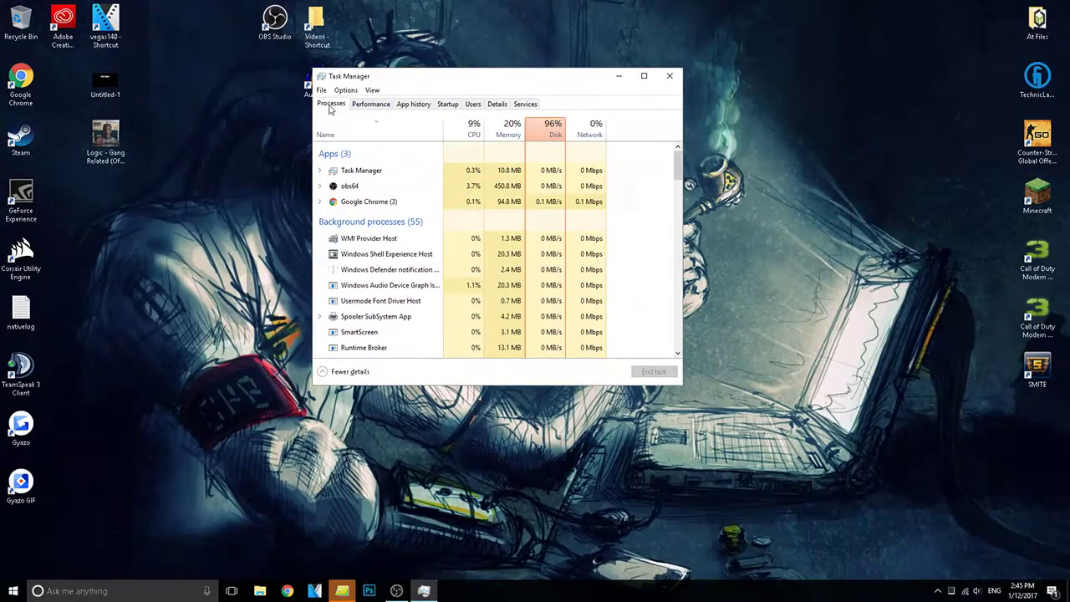
pyautogui.scroll(-1, 371, 201)
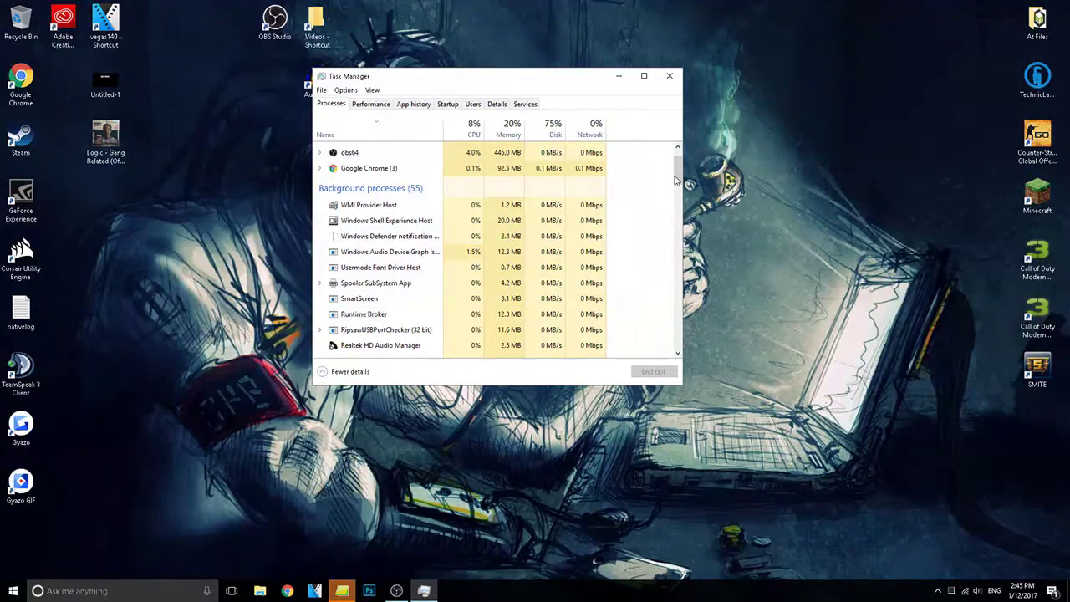
pyautogui.moveTo(679, 175)
pyautogui.mouseDown()
pyautogui.moveTo(681, 208)
pyautogui.moveTo(681, 174)
pyautogui.mouseUp()
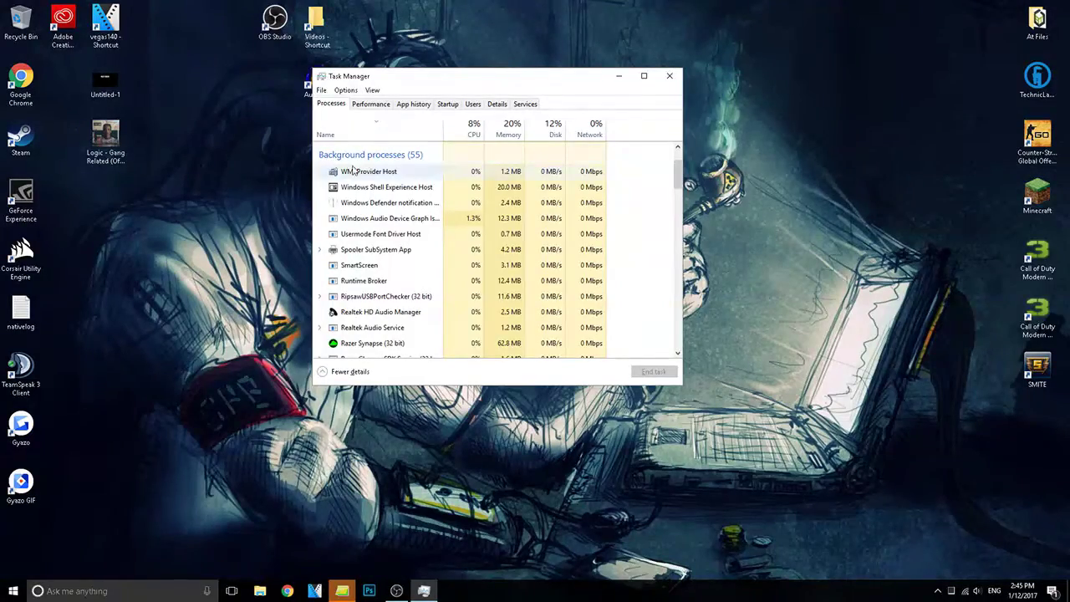
pyautogui.moveTo(680, 174); pyautogui.dragTo(388, 305)
pyautogui.click(380, 334)
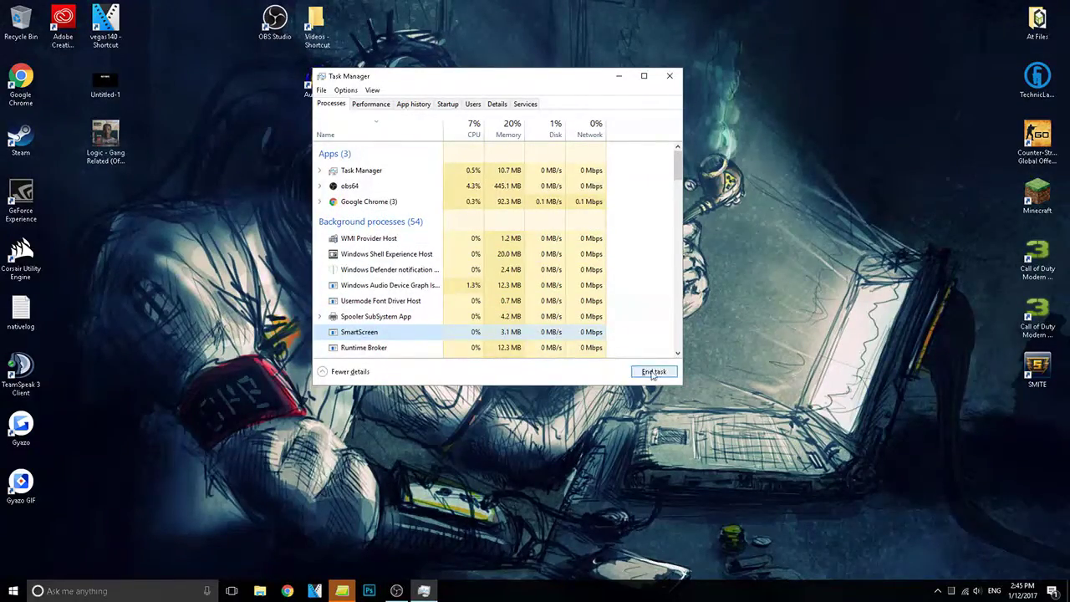
pyautogui.scroll(-10, 667, 204)
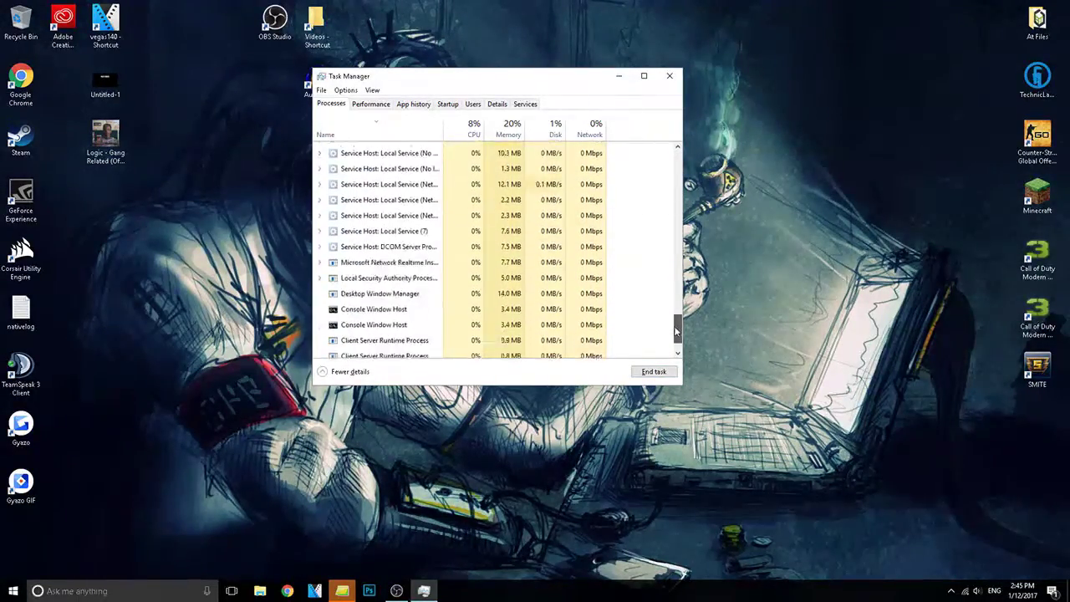
pyautogui.scroll(15, 502, 234)
# Examine the status of the startup programs, selecting Adobe Creative Cloud, Adobe Updater Startup Utility and Corsair Utility Engine in turn
pyautogui.click(448, 103)
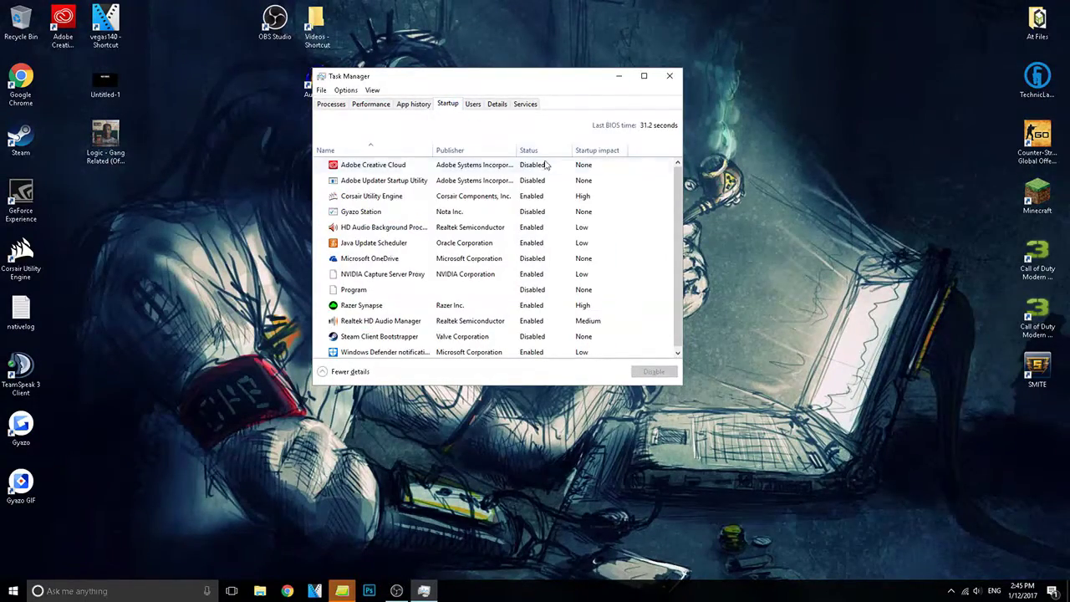
pyautogui.click(535, 170)
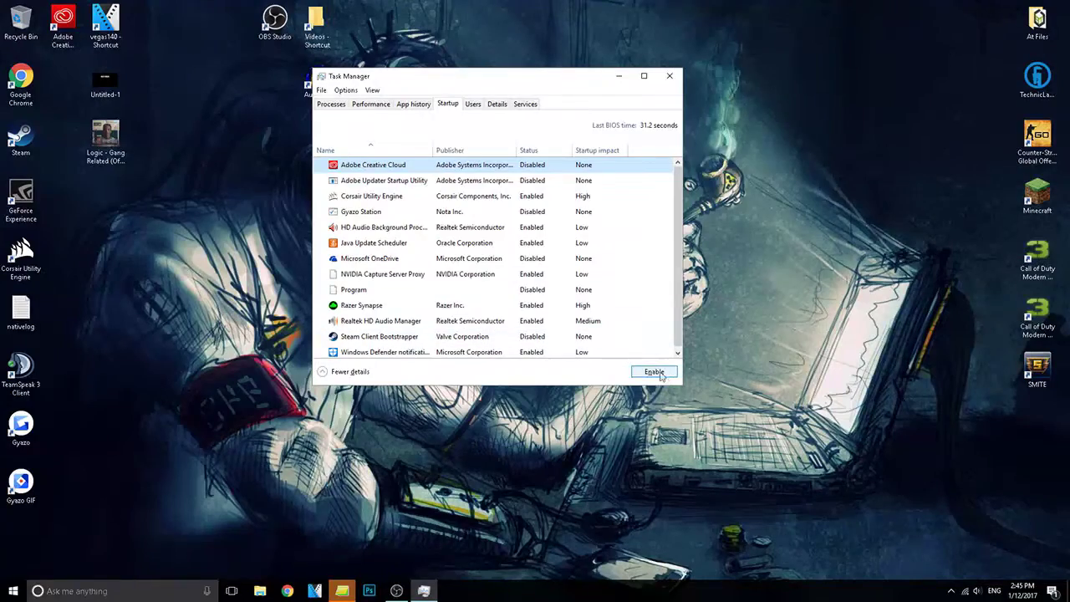
pyautogui.click(546, 180)
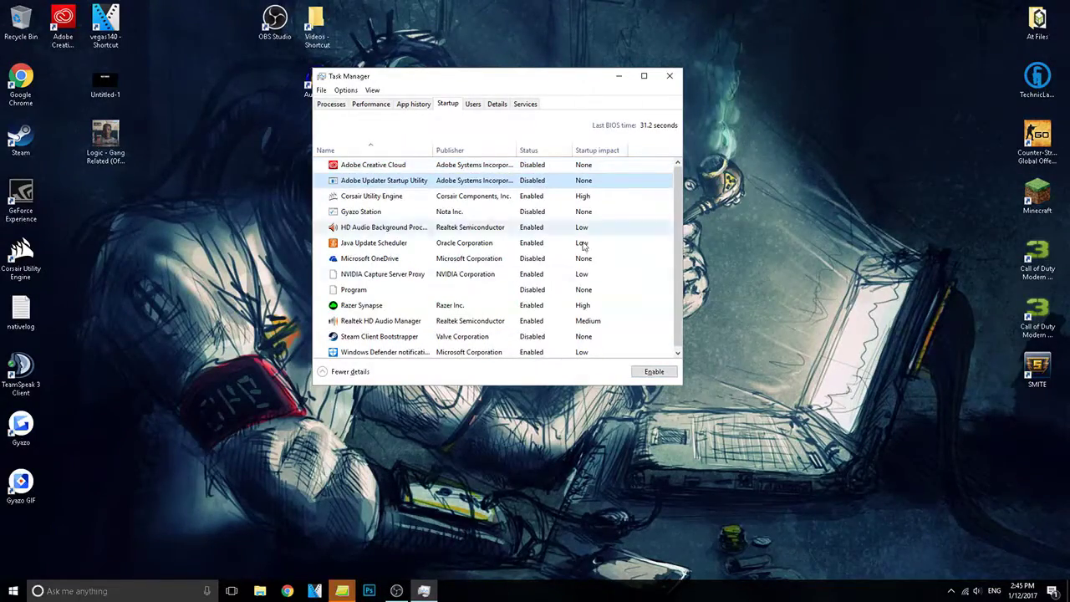
pyautogui.click(541, 196)
pyautogui.scroll(-1, 544, 349)
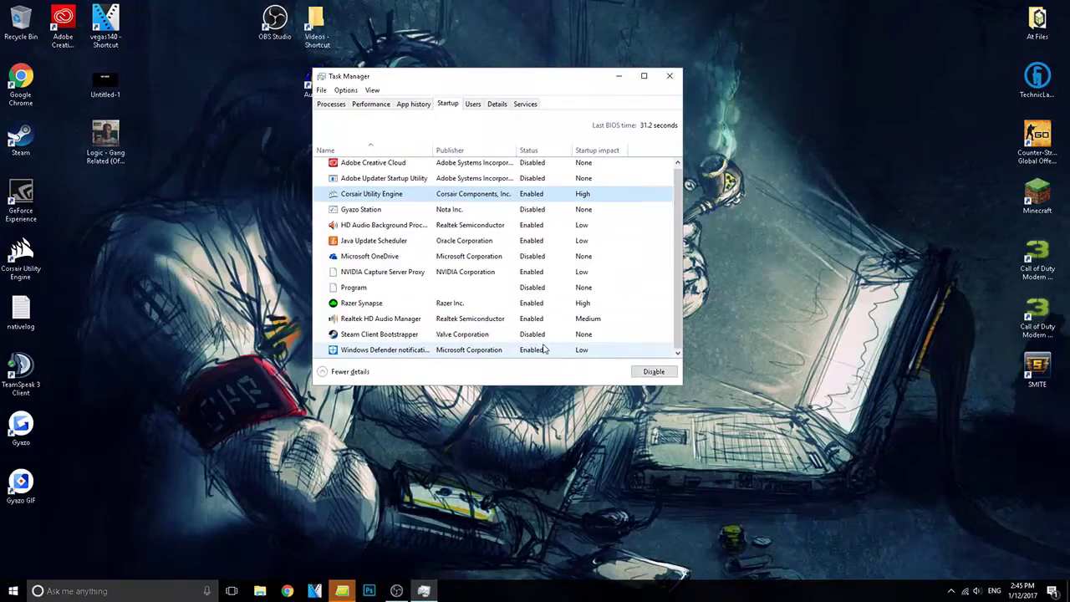
# Close Task Manager and open the user's Temp folder by searching Windows for %temp%
pyautogui.click(670, 75)
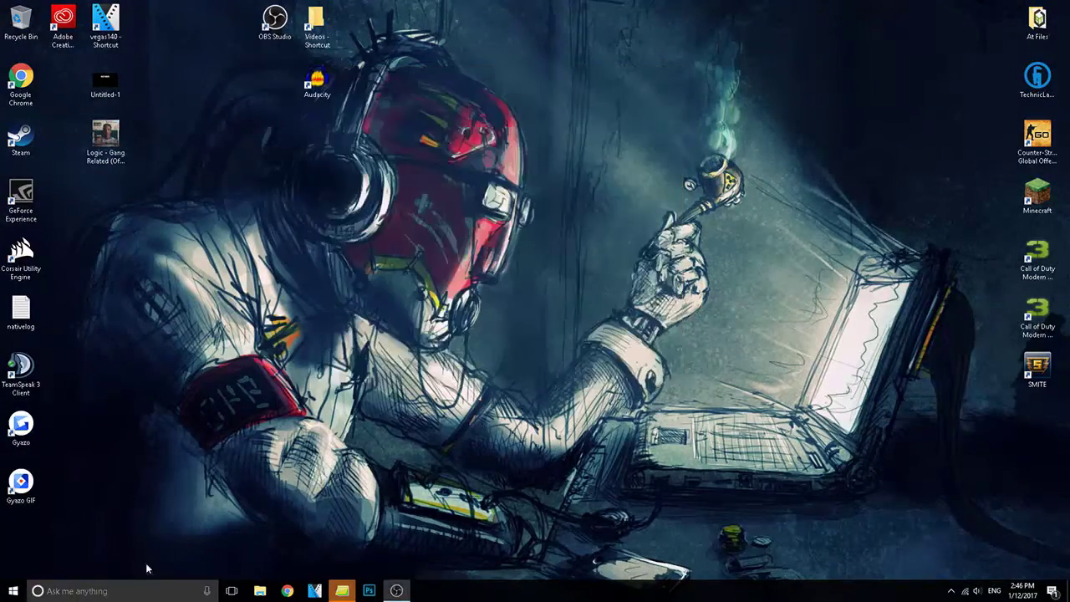
pyautogui.click(136, 595)
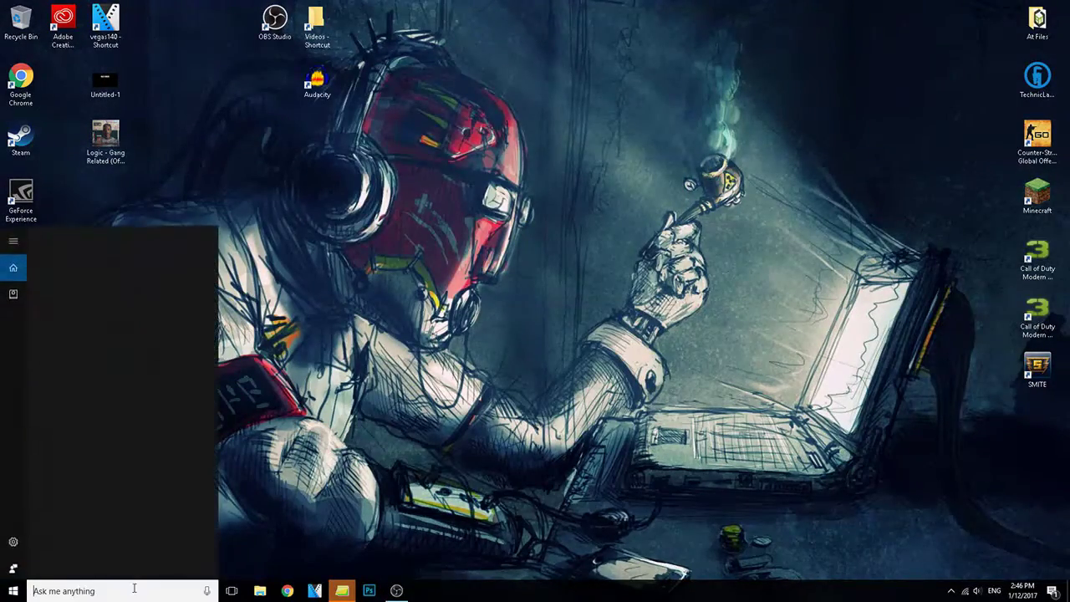
pyautogui.write('%')
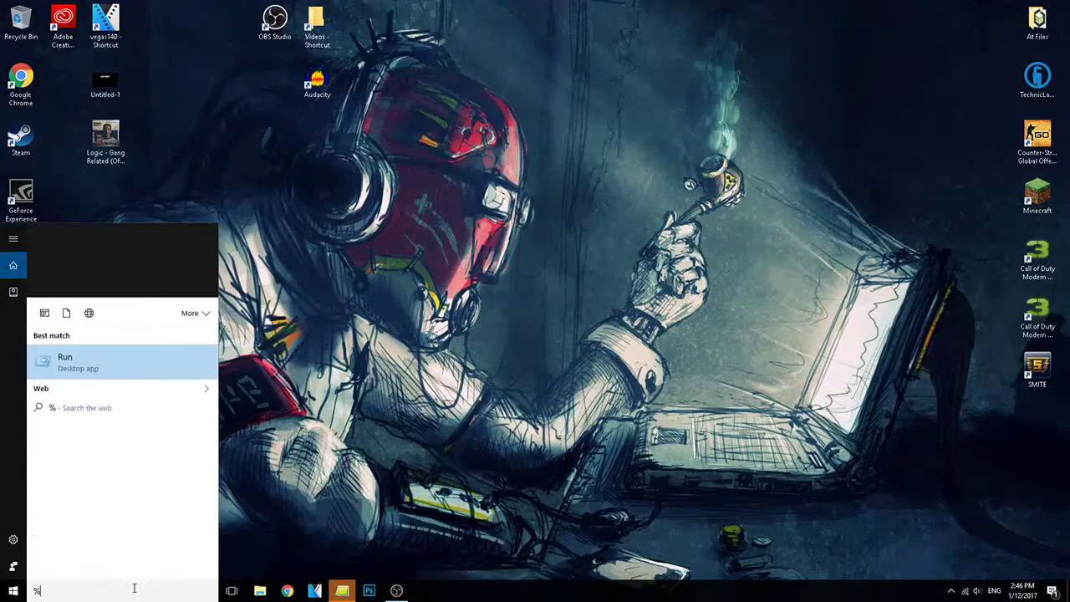
pyautogui.press('BackSpace')
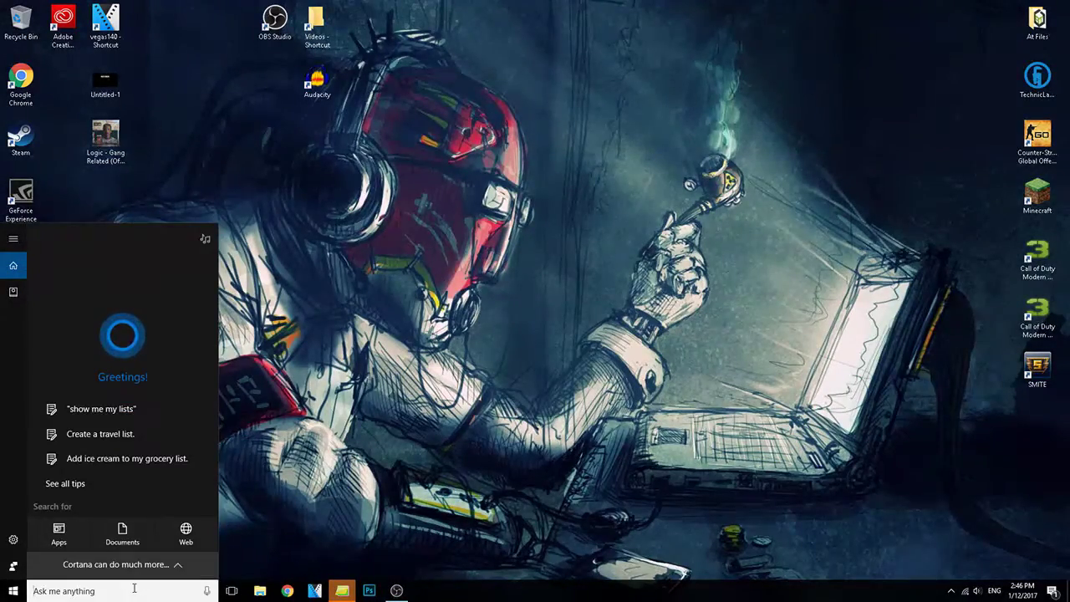
pyautogui.write('%temp%')
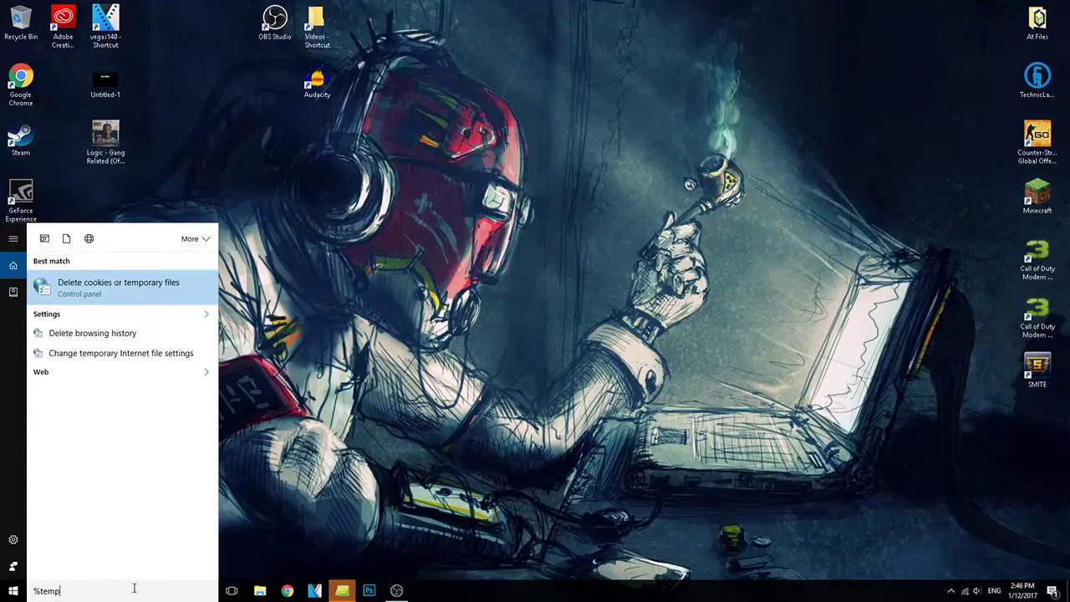
pyautogui.click(126, 286)
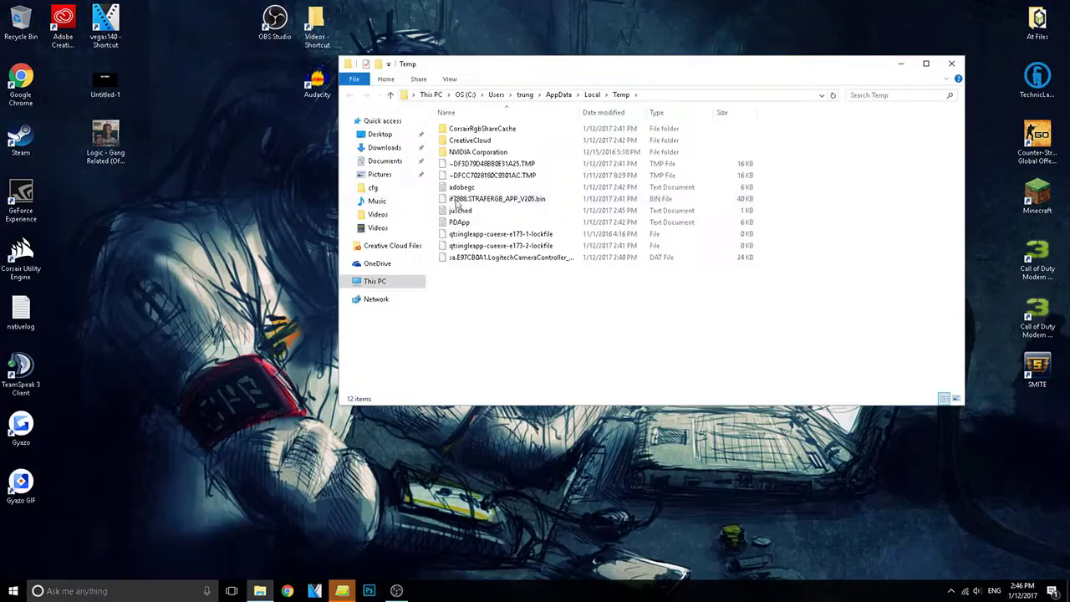
pyautogui.moveTo(509, 73); pyautogui.dragTo(457, 86)
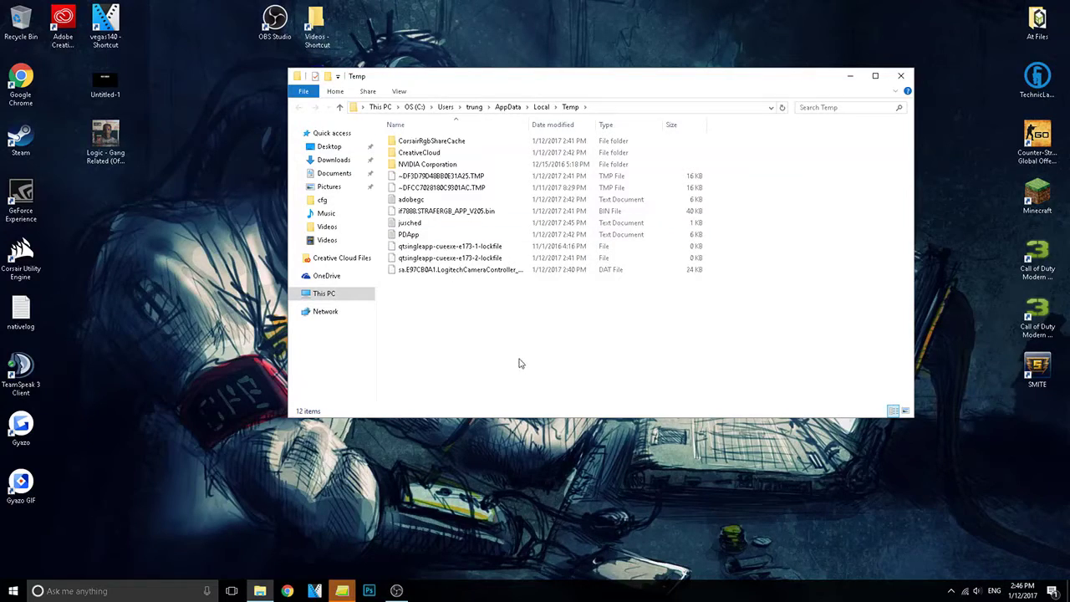
# Delete all files and folders in the Temp folder, skipping every item in use, and close the folder window
pyautogui.moveTo(510, 372); pyautogui.dragTo(443, 132)
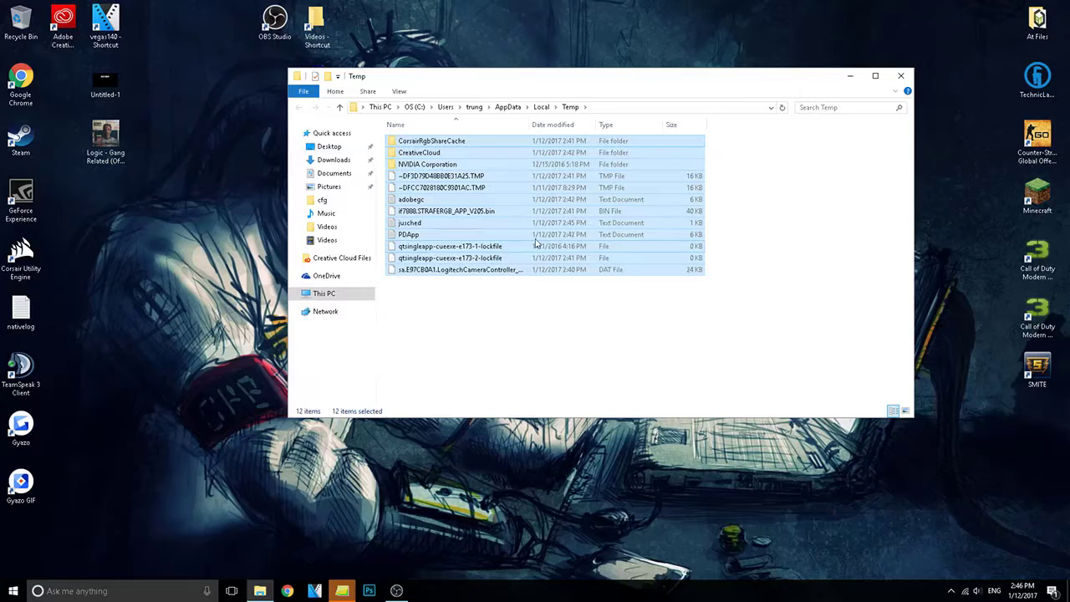
pyautogui.rightClick(505, 202)
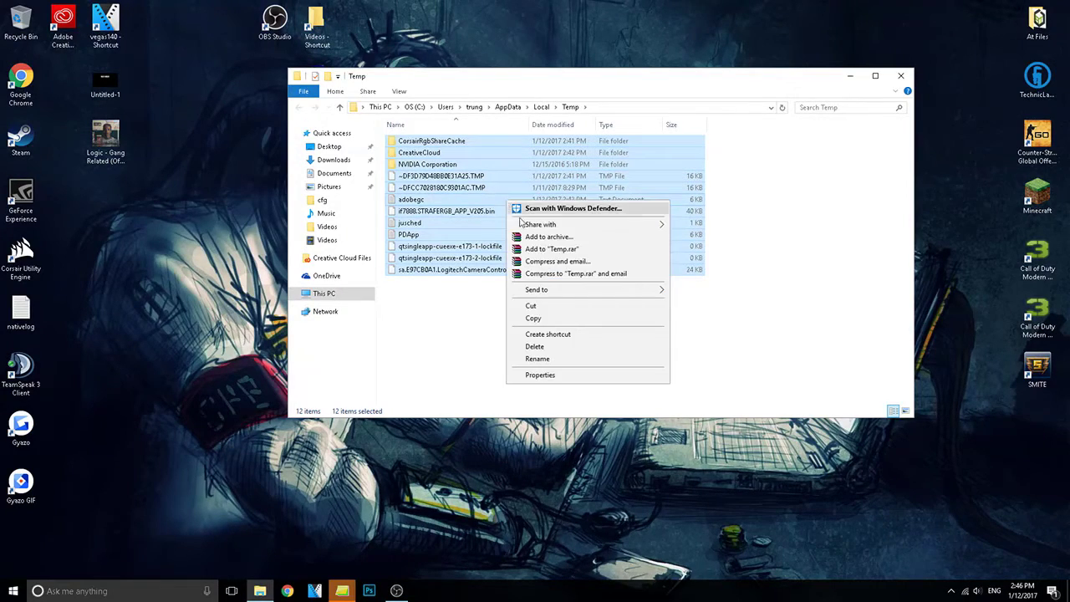
pyautogui.click(535, 346)
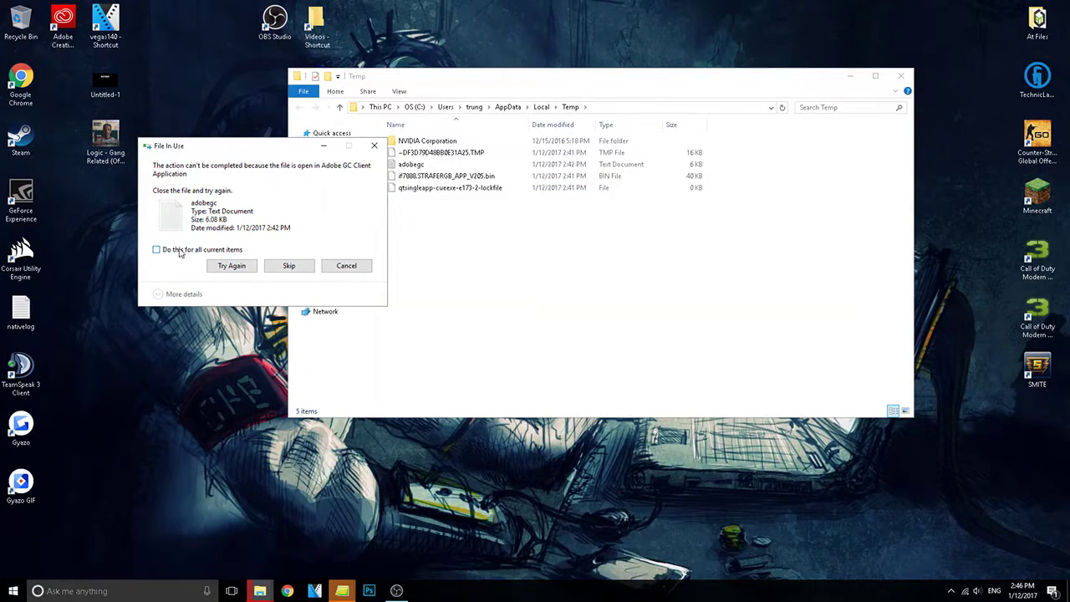
pyautogui.click(165, 250)
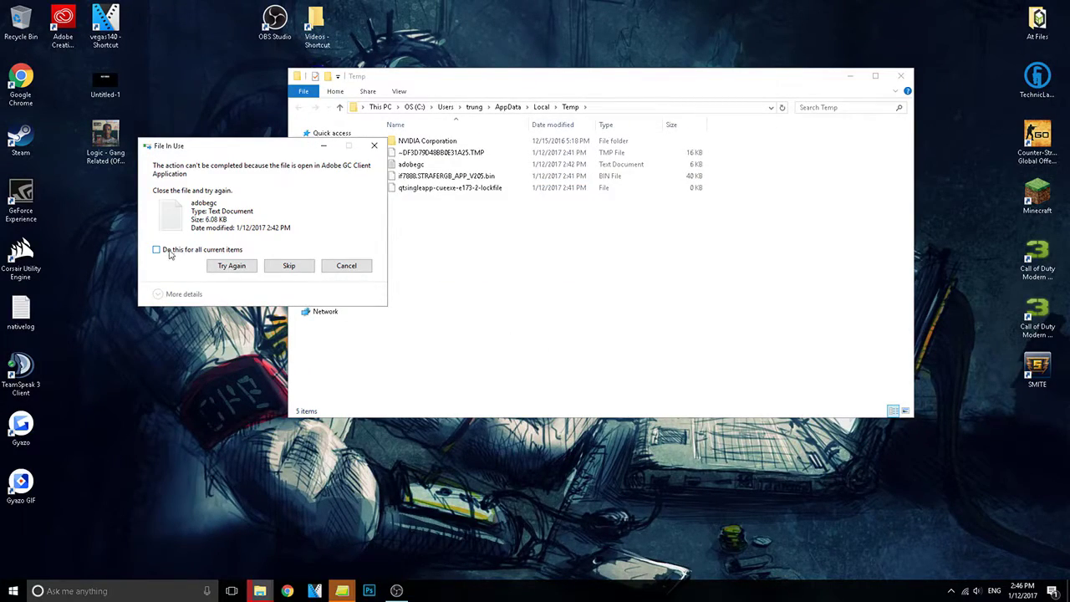
pyautogui.click(289, 266)
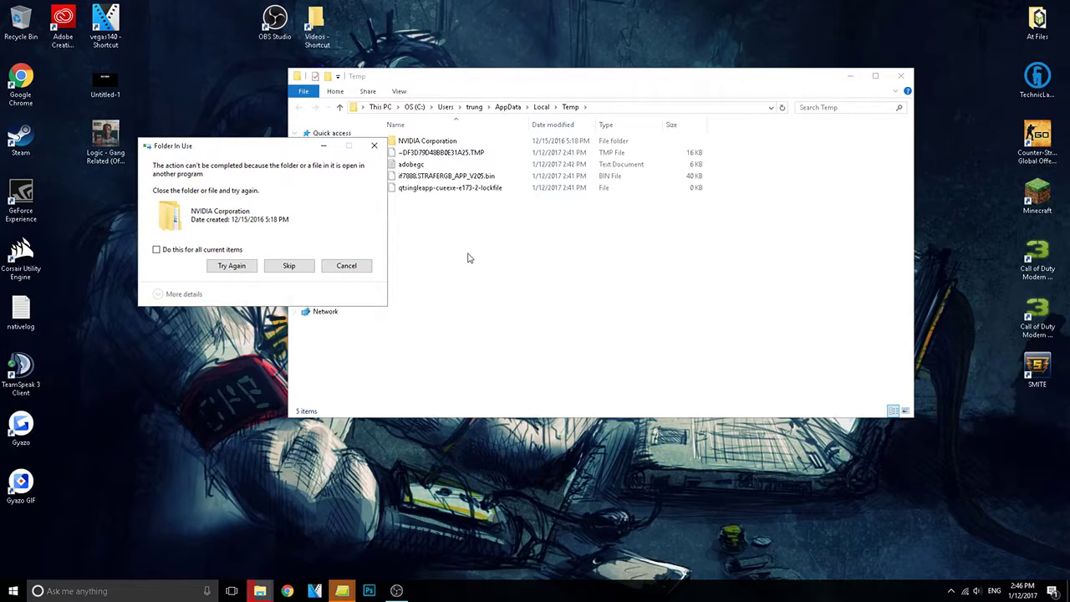
pyautogui.click(215, 251)
pyautogui.click(289, 266)
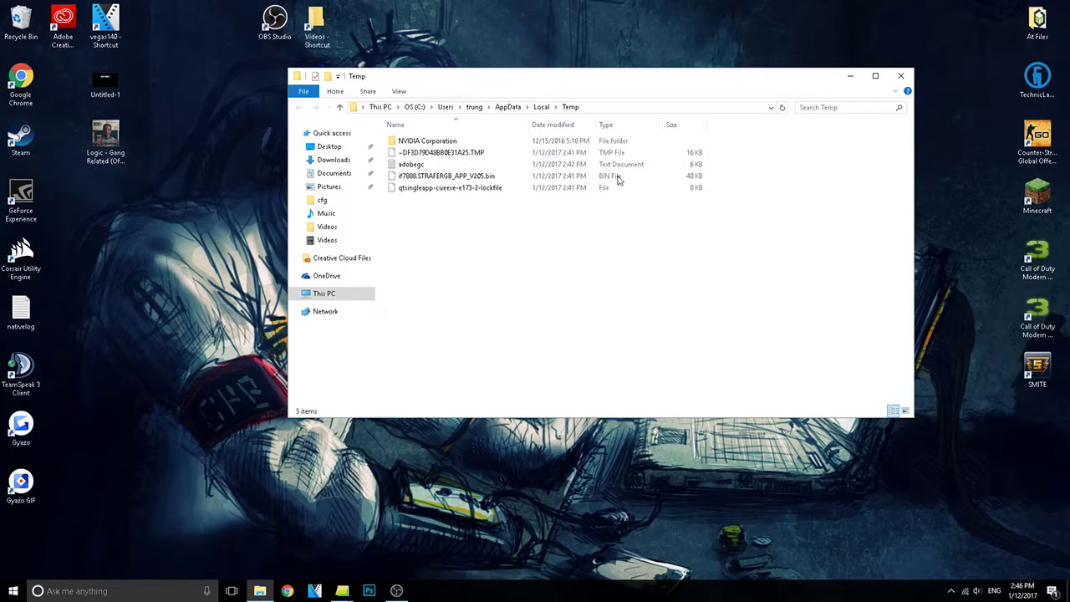
pyautogui.click(901, 78)
# Empty the Recycle Bin and confirm the permanent deletion
pyautogui.rightClick(10, 19)
pyautogui.click(21, 26)
pyautogui.rightClick(37, 18)
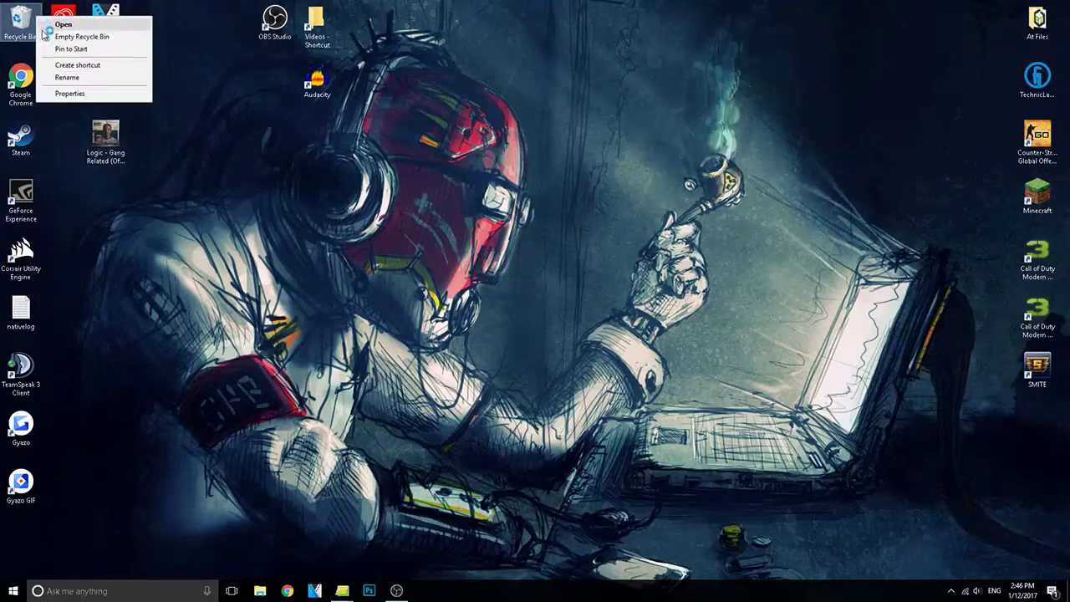
pyautogui.click(77, 37)
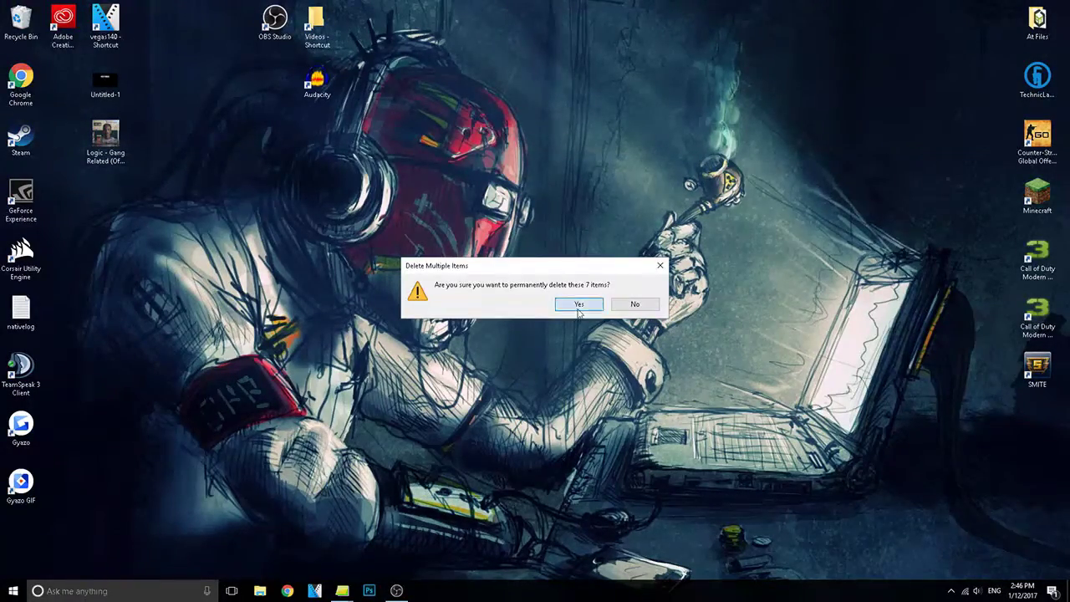
pyautogui.click(579, 305)
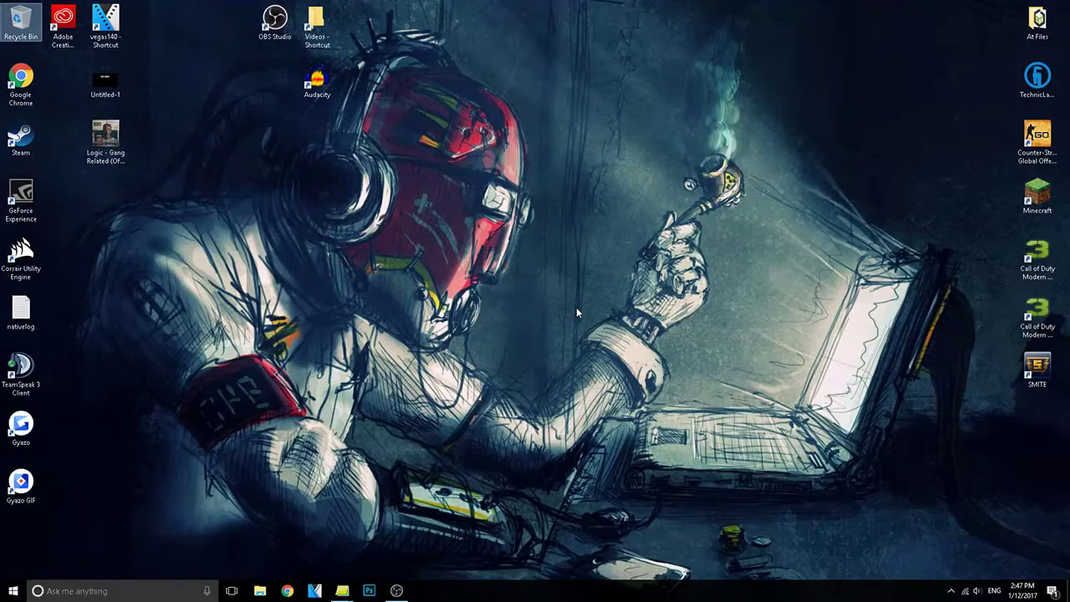
# Go from This PC's properties to the advanced system settings and open the Performance Options for visual effects
pyautogui.click(264, 591)
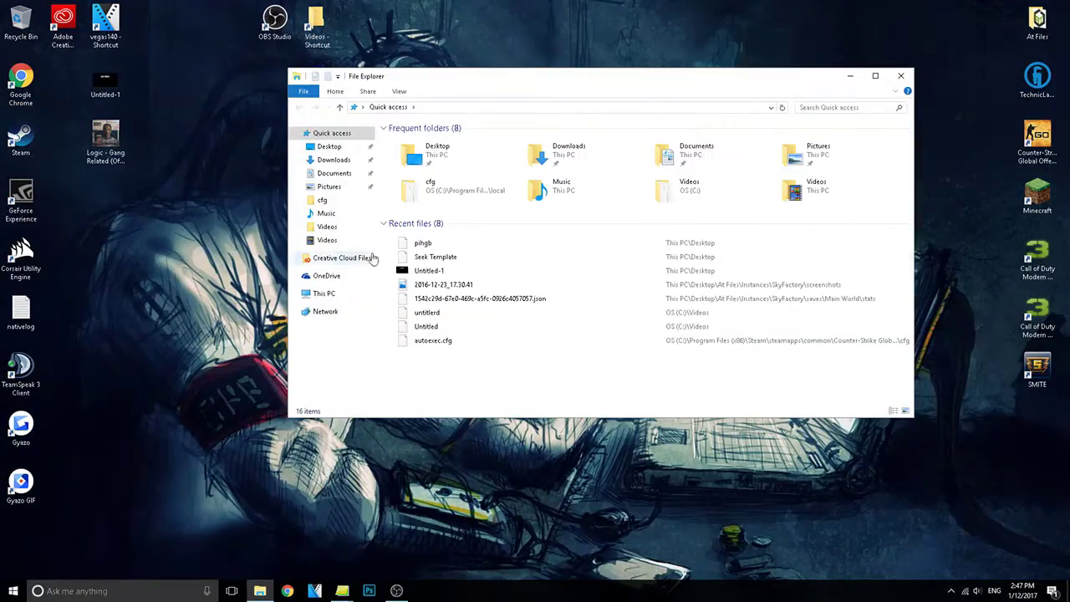
pyautogui.rightClick(316, 294)
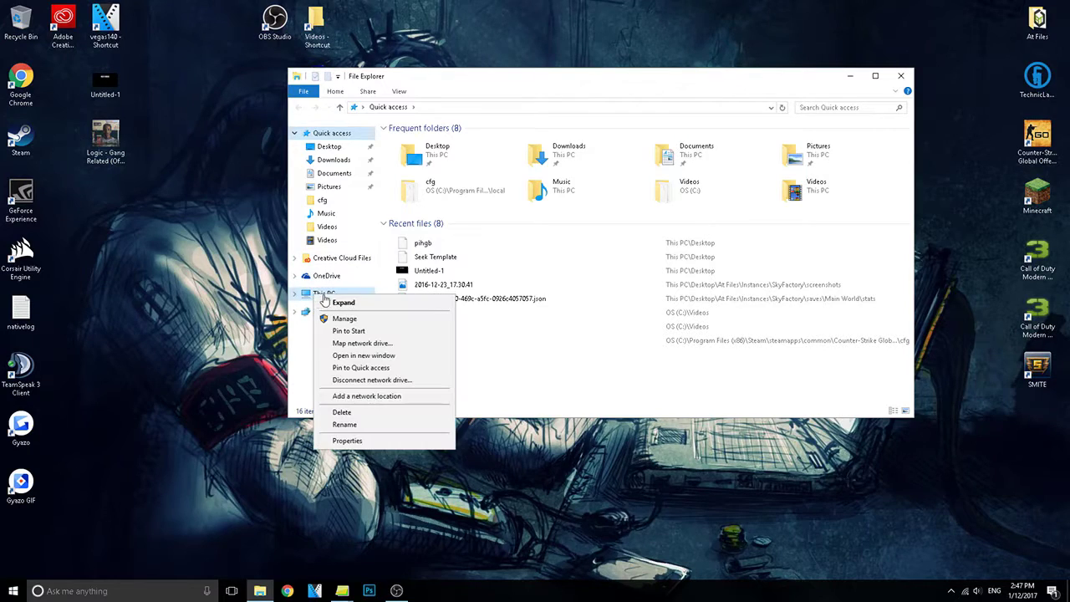
pyautogui.click(347, 442)
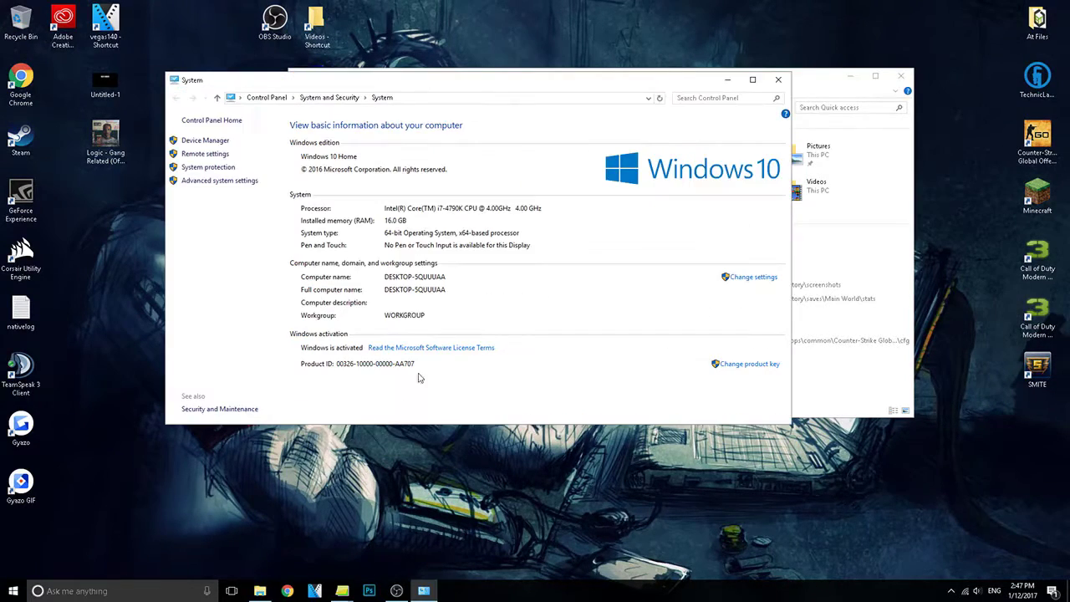
pyautogui.click(224, 181)
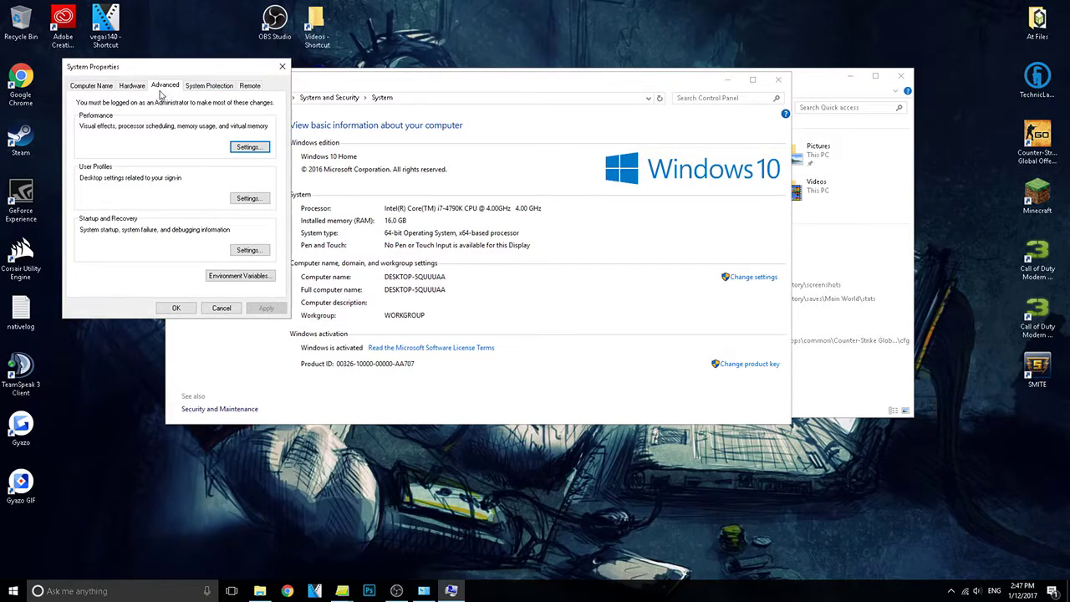
pyautogui.click(249, 146)
pyautogui.moveTo(184, 109)
pyautogui.mouseDown()
pyautogui.moveTo(214, 107)
pyautogui.moveTo(146, 98)
pyautogui.moveTo(170, 96)
pyautogui.mouseUp()
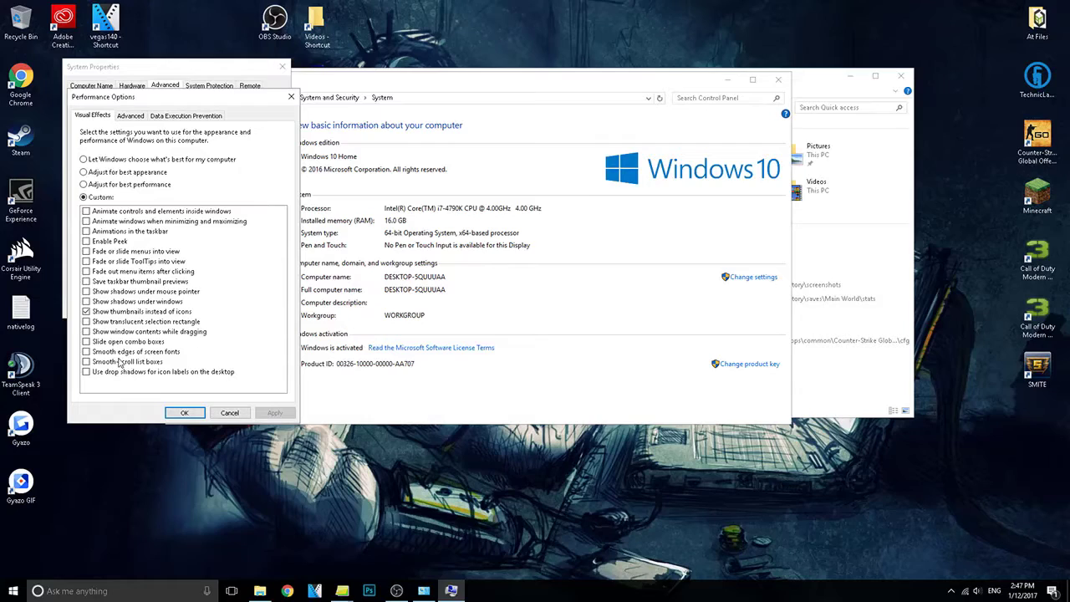
# Apply the best performance visual effects with thumbnails turned off and accept the Performance Options
pyautogui.click(92, 185)
pyautogui.click(143, 313)
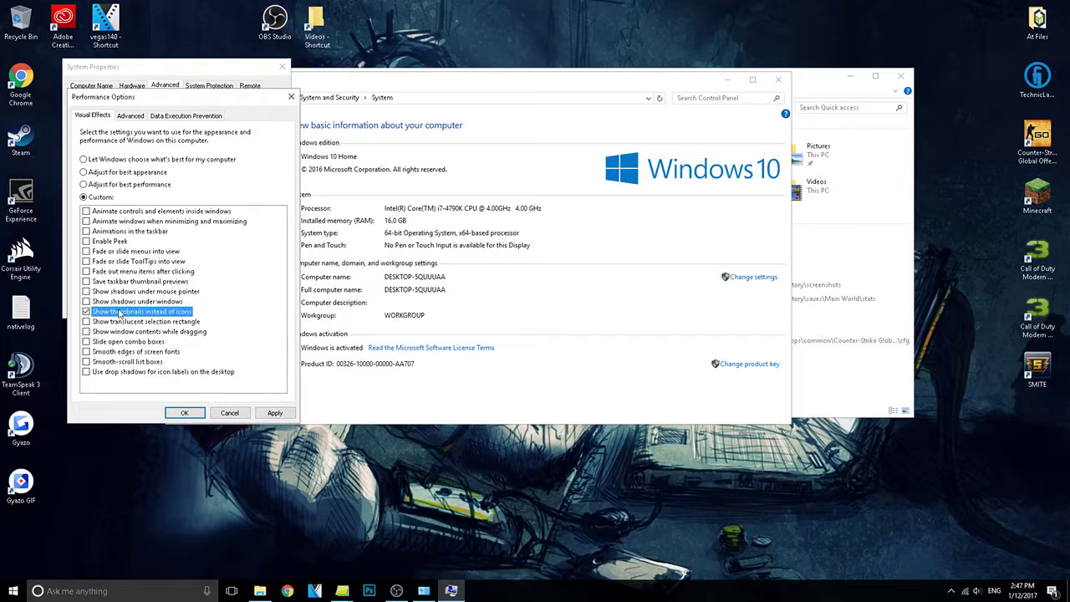
pyautogui.moveTo(160, 93); pyautogui.dragTo(440, 98)
pyautogui.press('Return')
pyautogui.moveTo(179, 68); pyautogui.dragTo(372, 55)
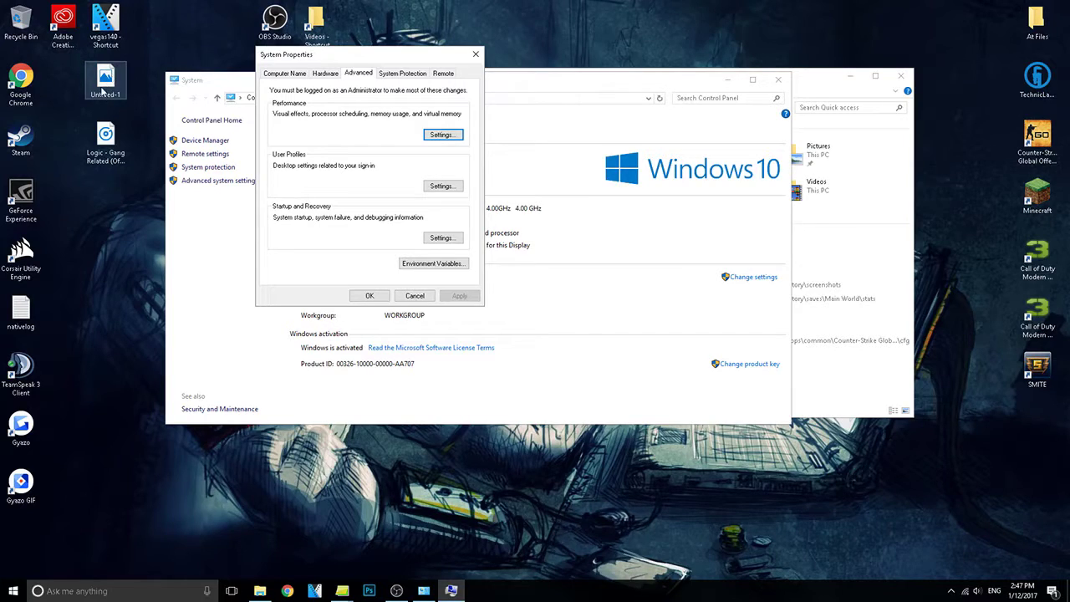
# Enable "Show thumbnails instead of icons" in the Performance Options, apply it, and accept both system dialogs
pyautogui.click(441, 135)
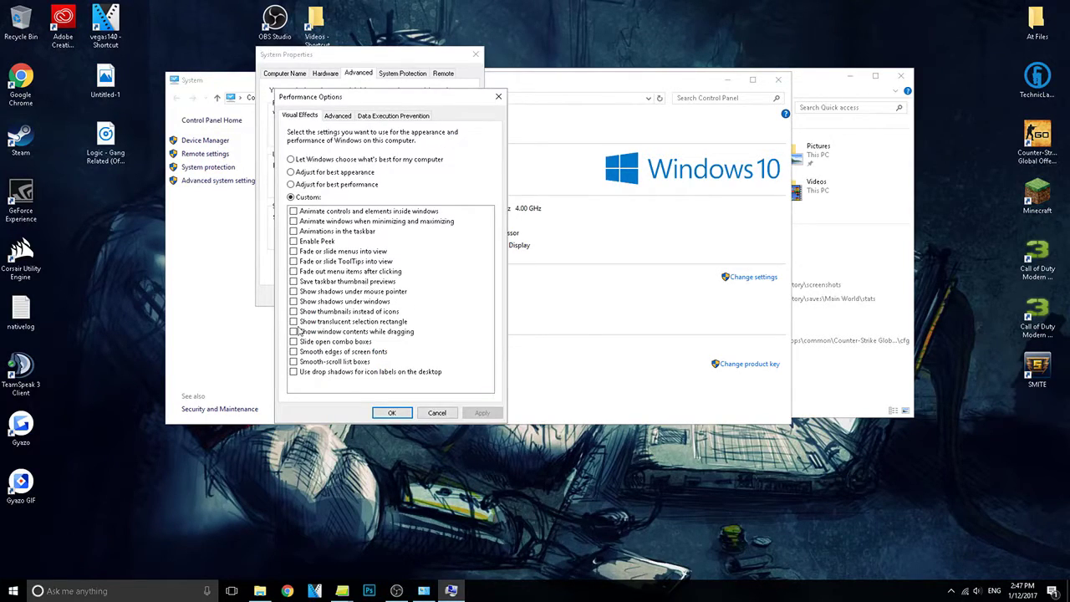
pyautogui.click(293, 312)
pyautogui.click(487, 415)
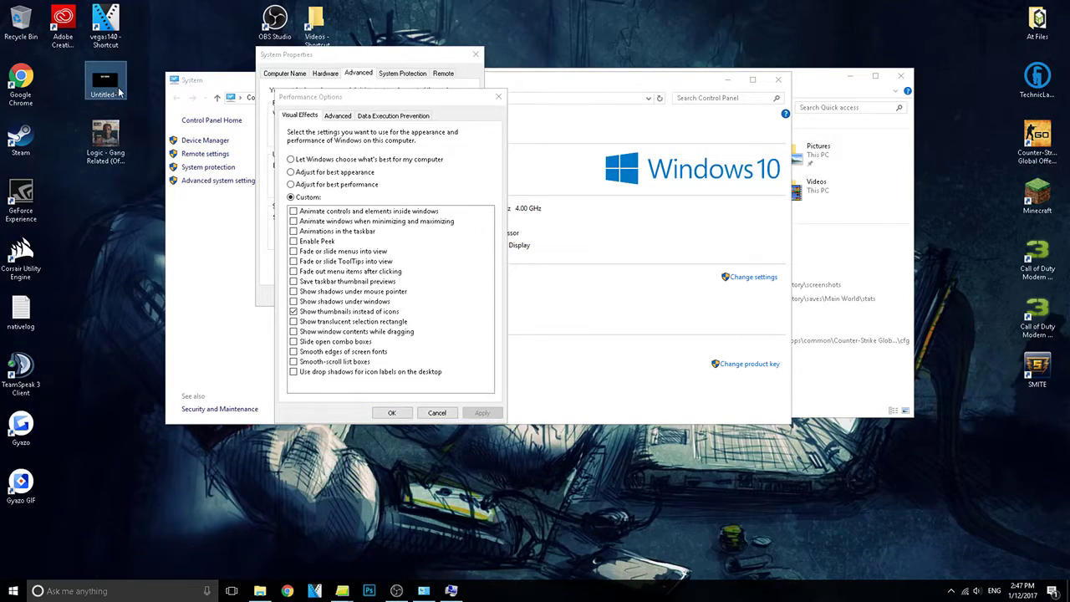
pyautogui.click(392, 412)
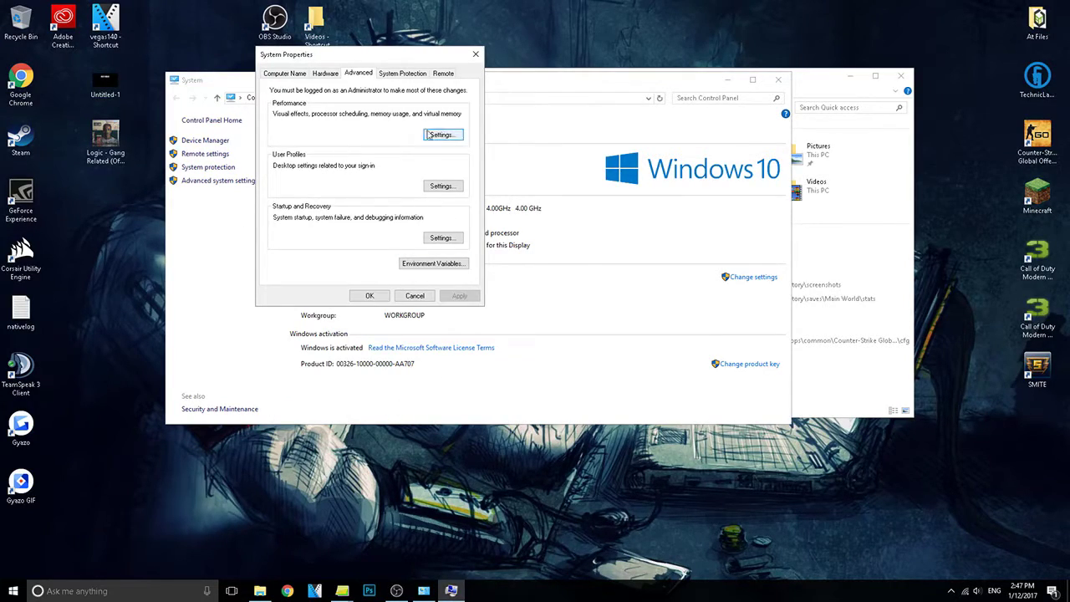
pyautogui.click(369, 297)
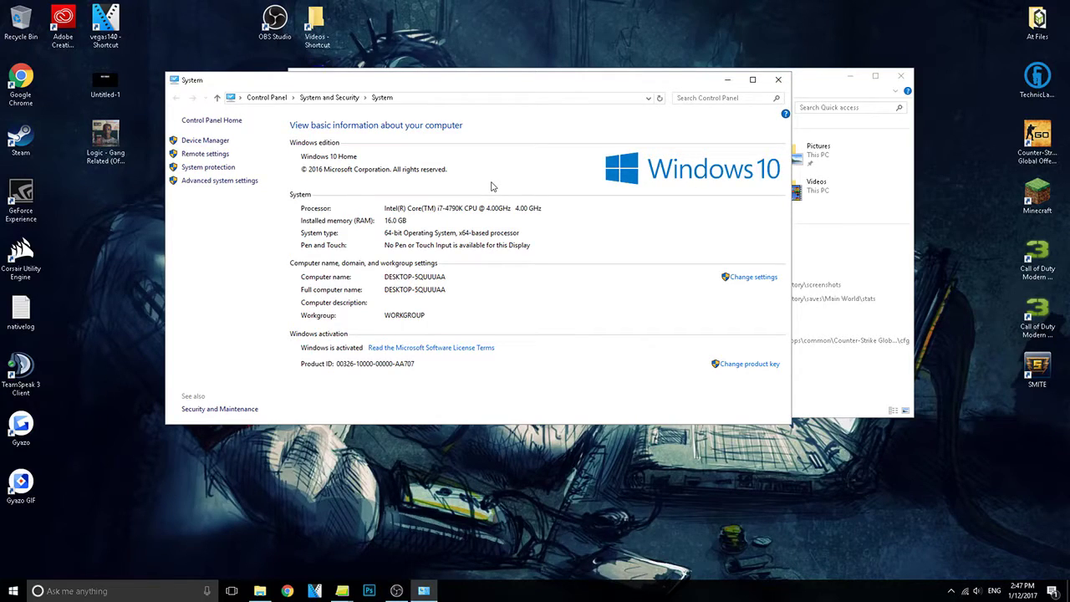
# Reopen the Performance Options from the advanced system settings and apply "Adjust for best appearance"
pyautogui.click(236, 183)
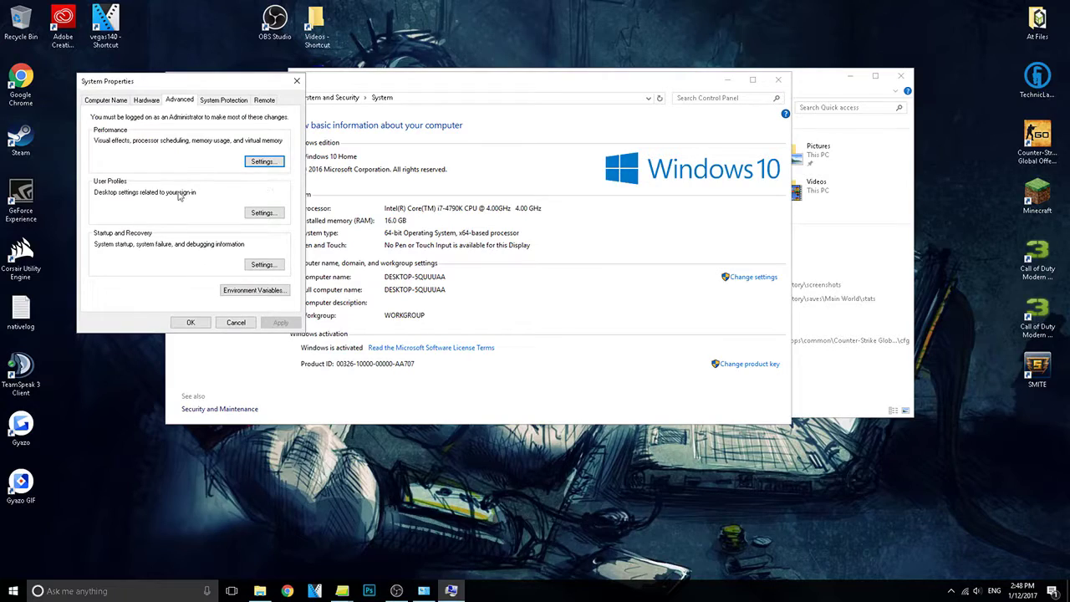
pyautogui.click(265, 161)
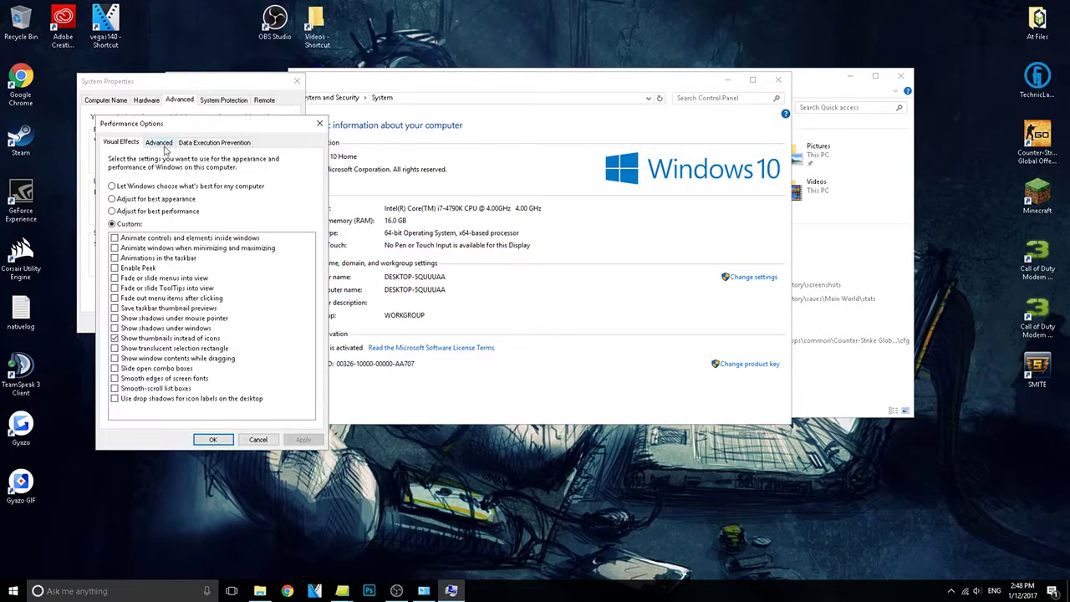
pyautogui.click(135, 199)
pyautogui.click(299, 442)
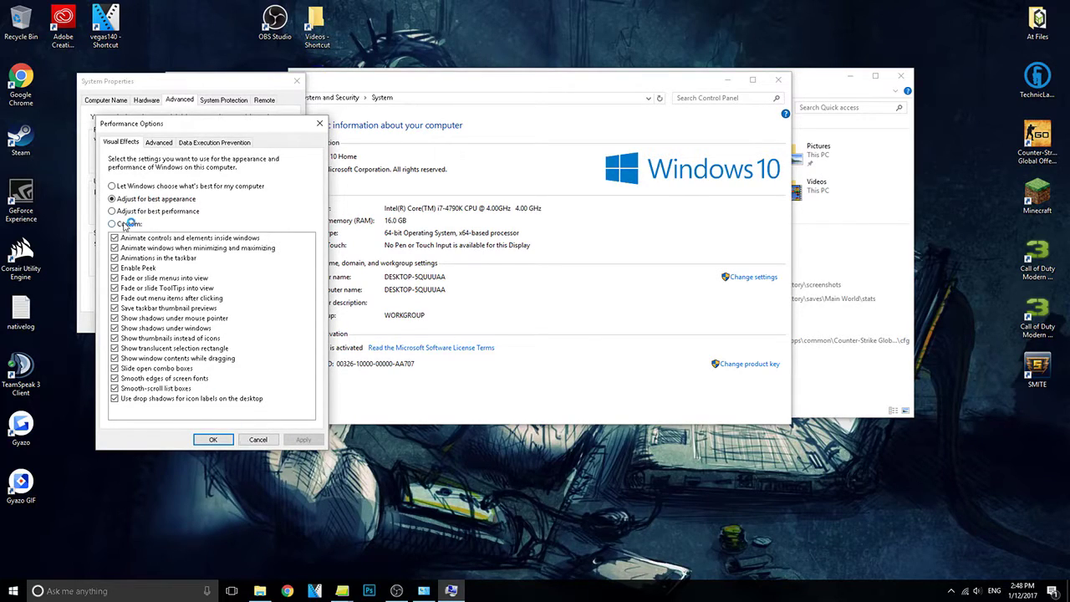
# Apply "Adjust for best performance" with "Show thumbnails instead of icons" enabled, then accept the dialogs and close the System window
pyautogui.click(144, 212)
pyautogui.click(299, 440)
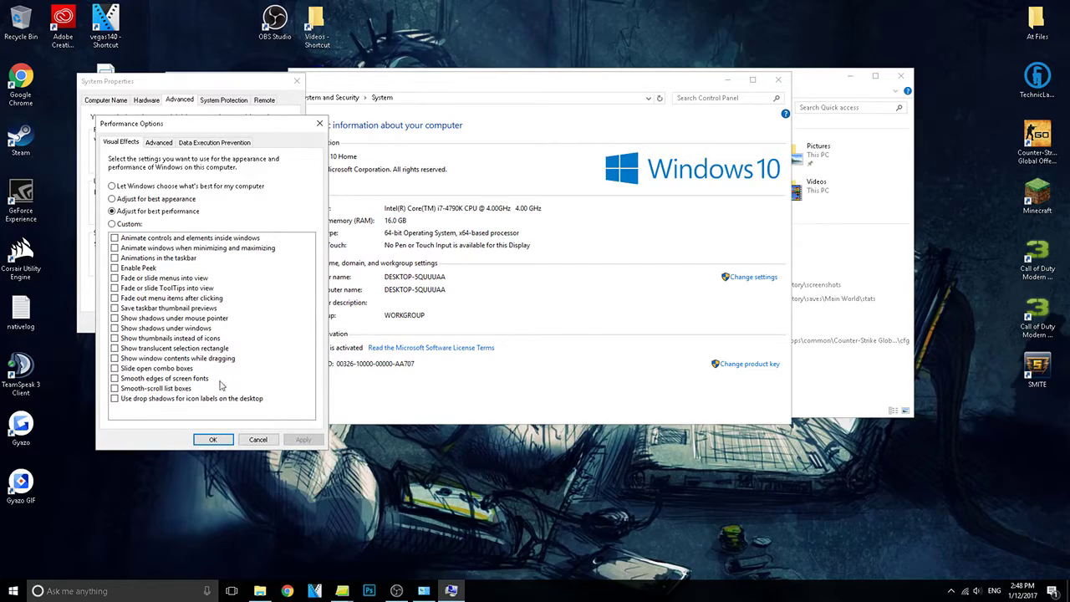
pyautogui.click(163, 338)
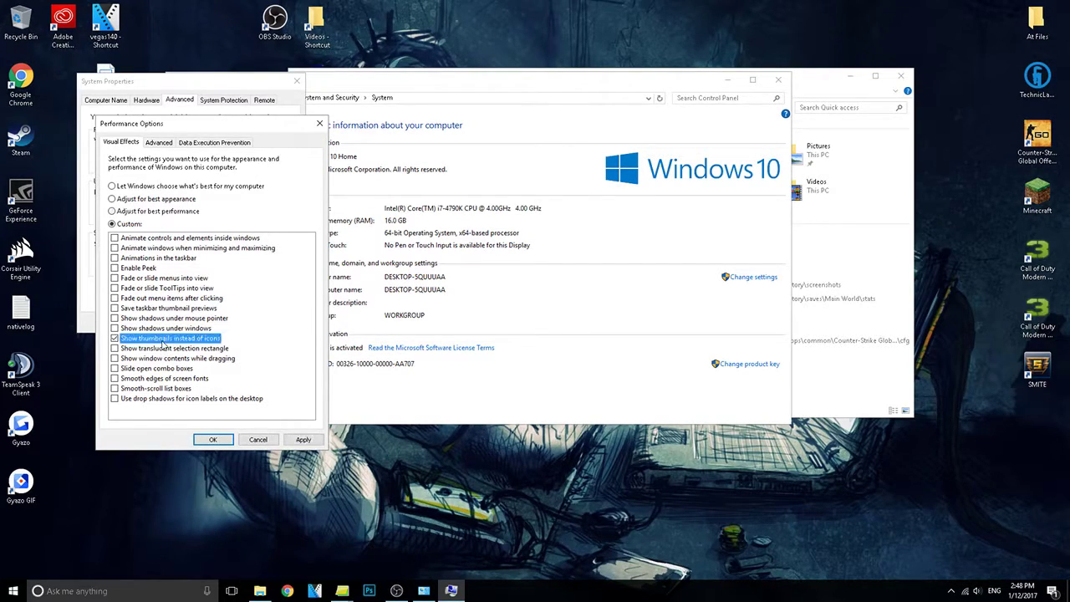
pyautogui.click(302, 440)
pyautogui.click(212, 440)
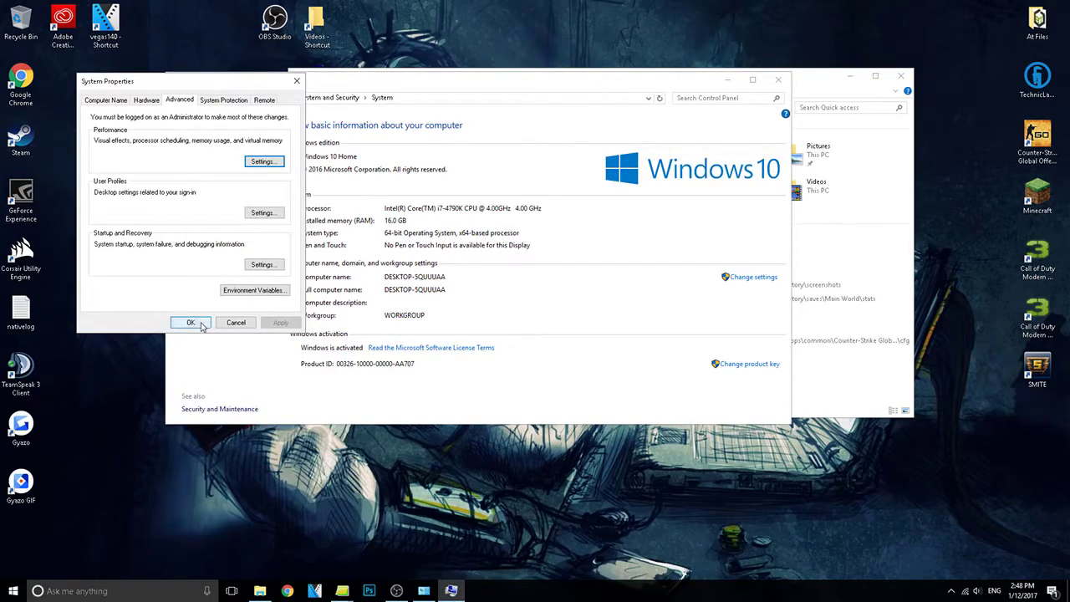
pyautogui.click(205, 323)
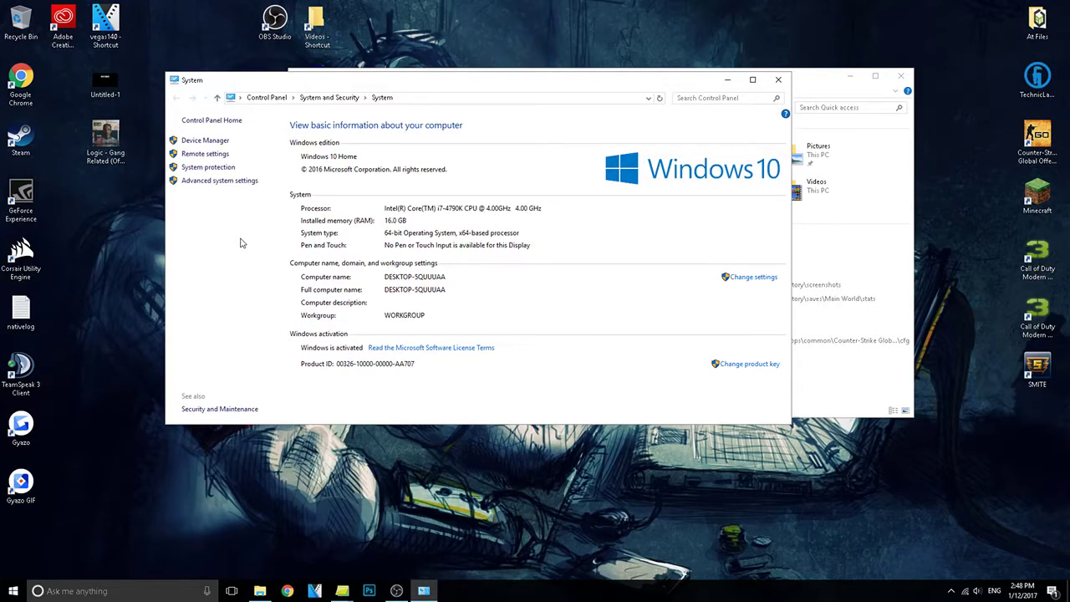
pyautogui.click(778, 79)
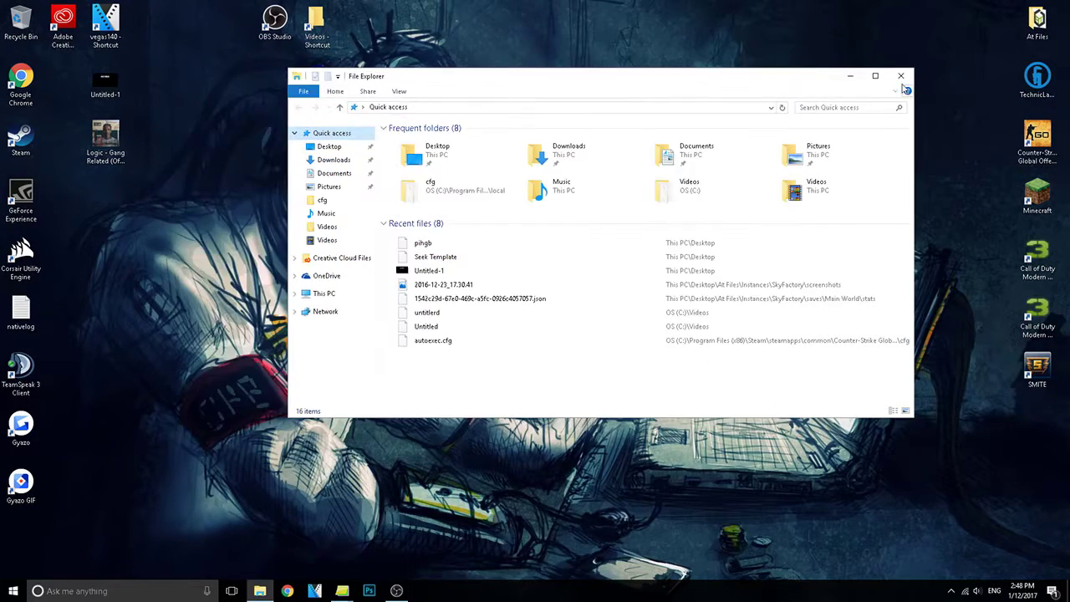
# Close File Explorer and open System Configuration by running msconfig from the Run dialog
pyautogui.click(896, 78)
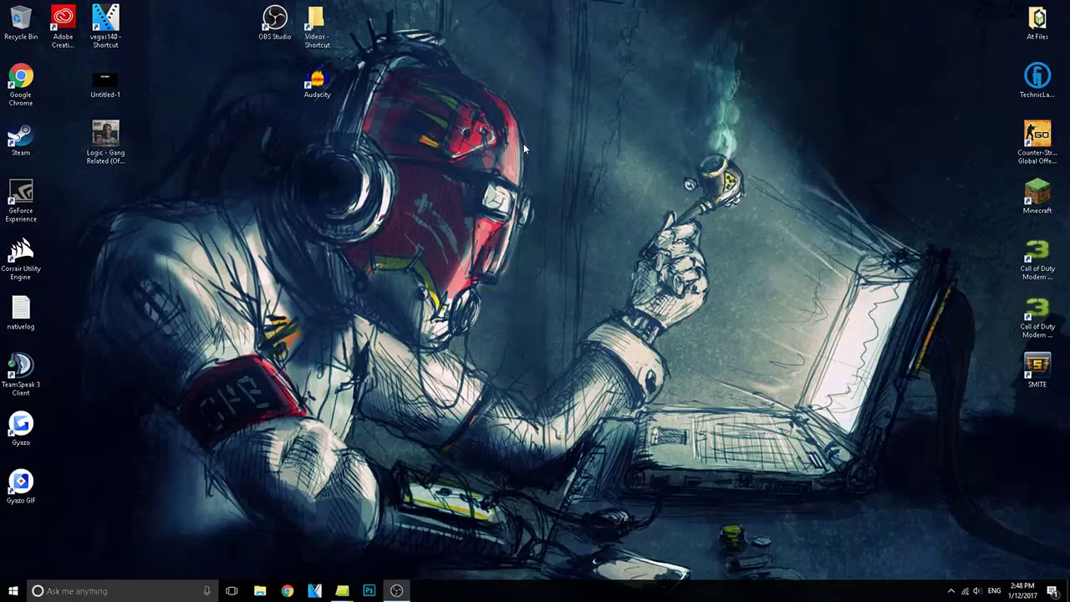
pyautogui.click(99, 591)
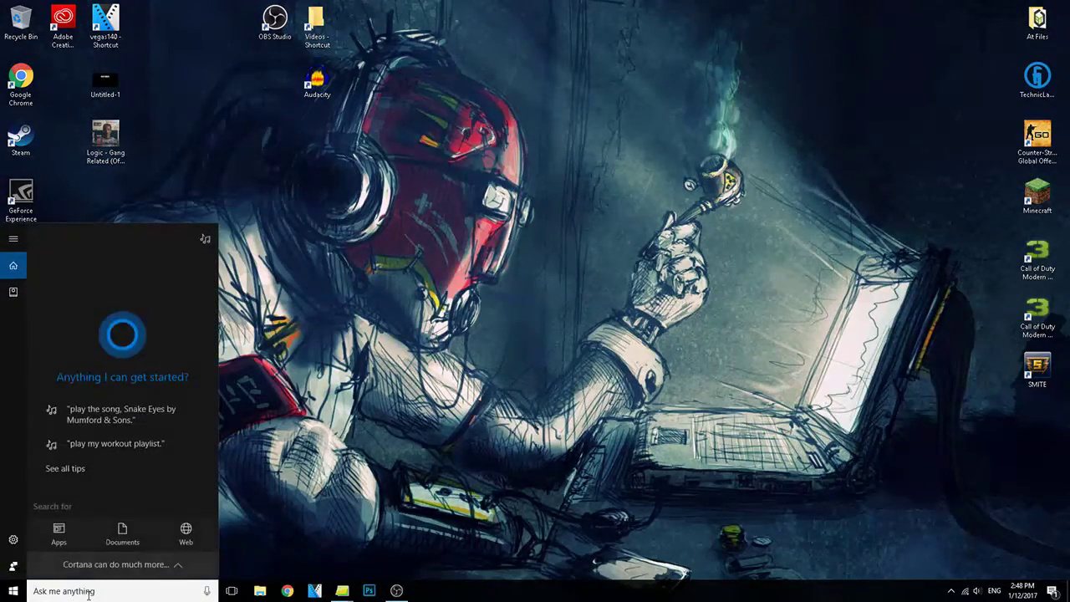
pyautogui.write('run')
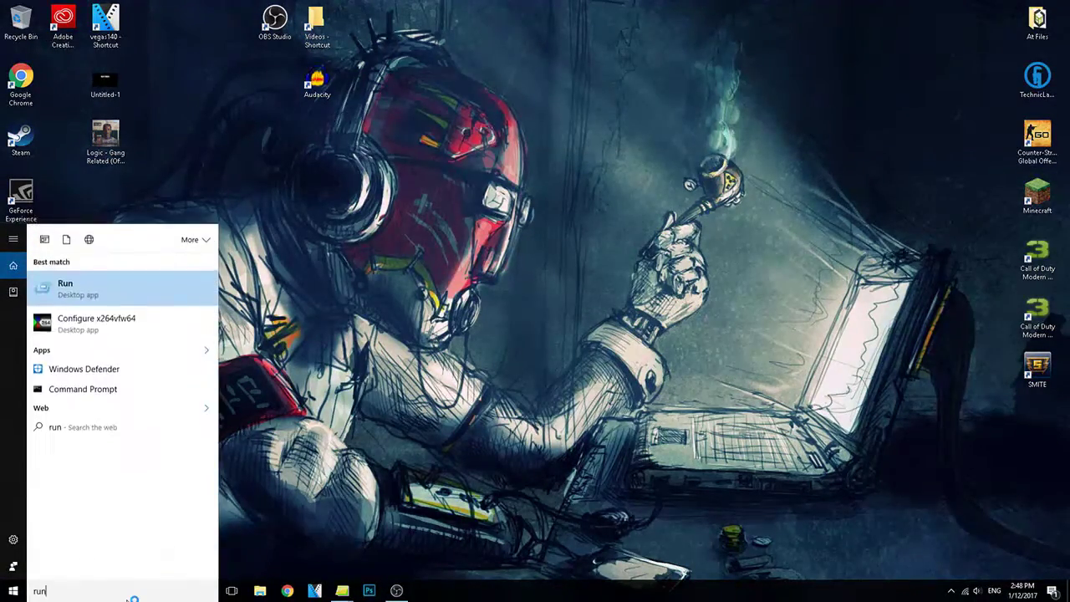
pyautogui.click(91, 285)
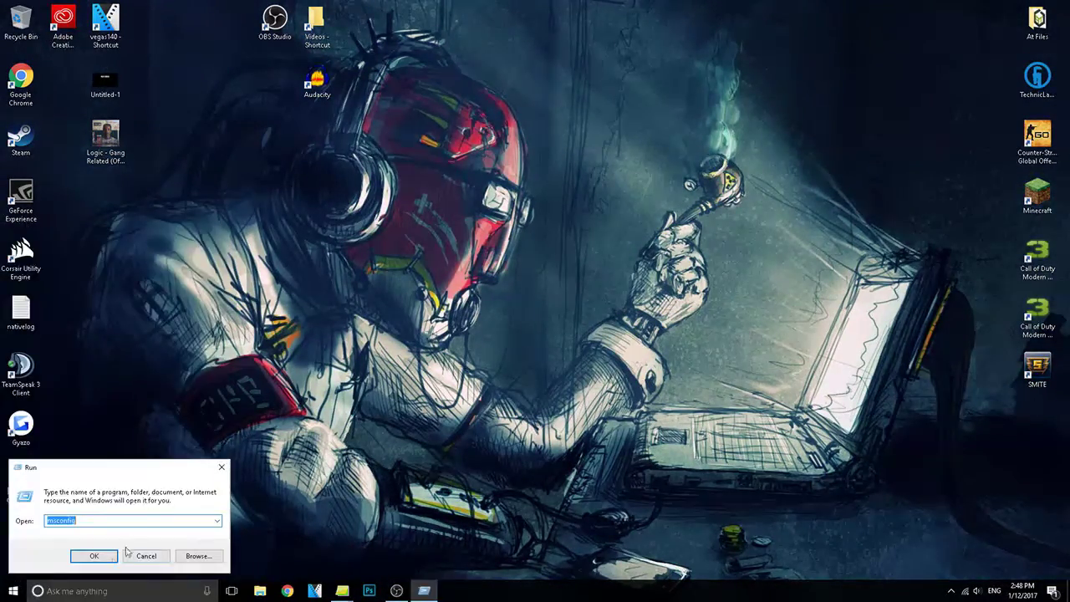
pyautogui.click(76, 522)
pyautogui.click(92, 555)
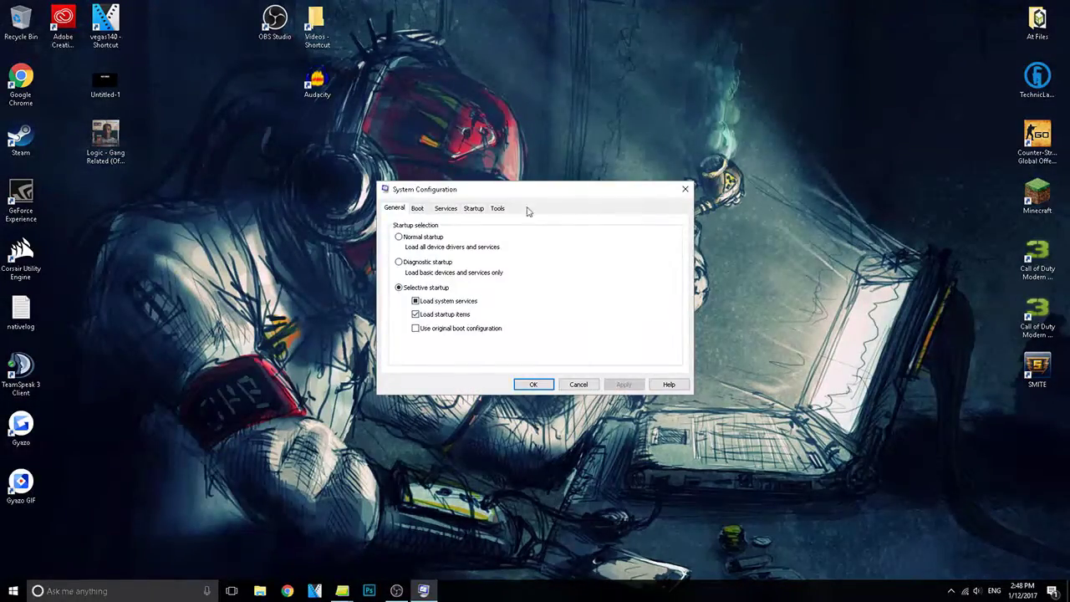
pyautogui.moveTo(492, 189); pyautogui.dragTo(336, 153)
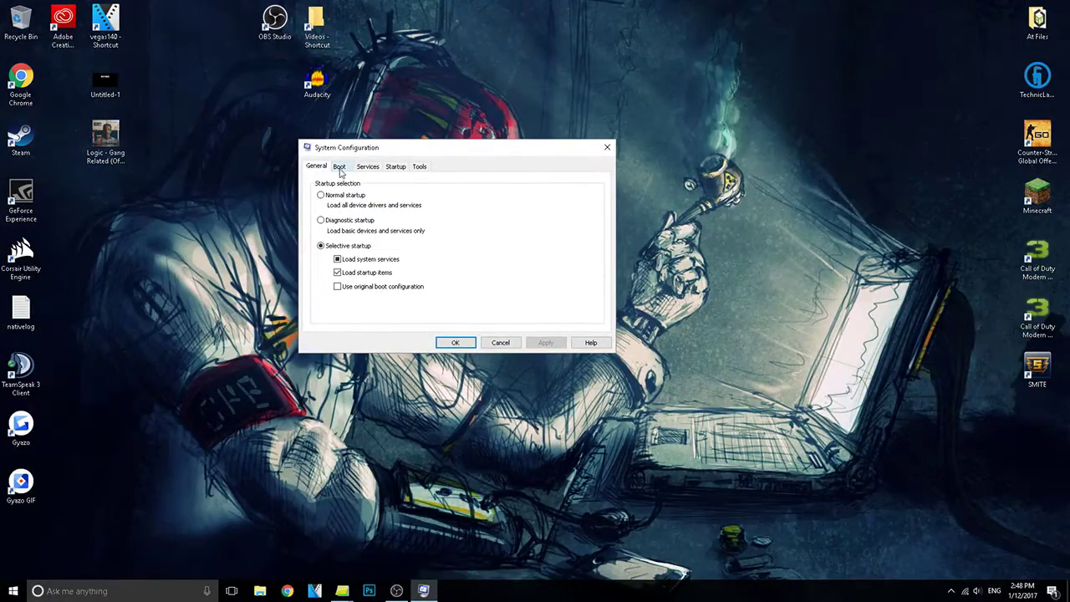
# Set the number of processors to 8 in the advanced boot options, accept it, and close System Configuration
pyautogui.click(340, 168)
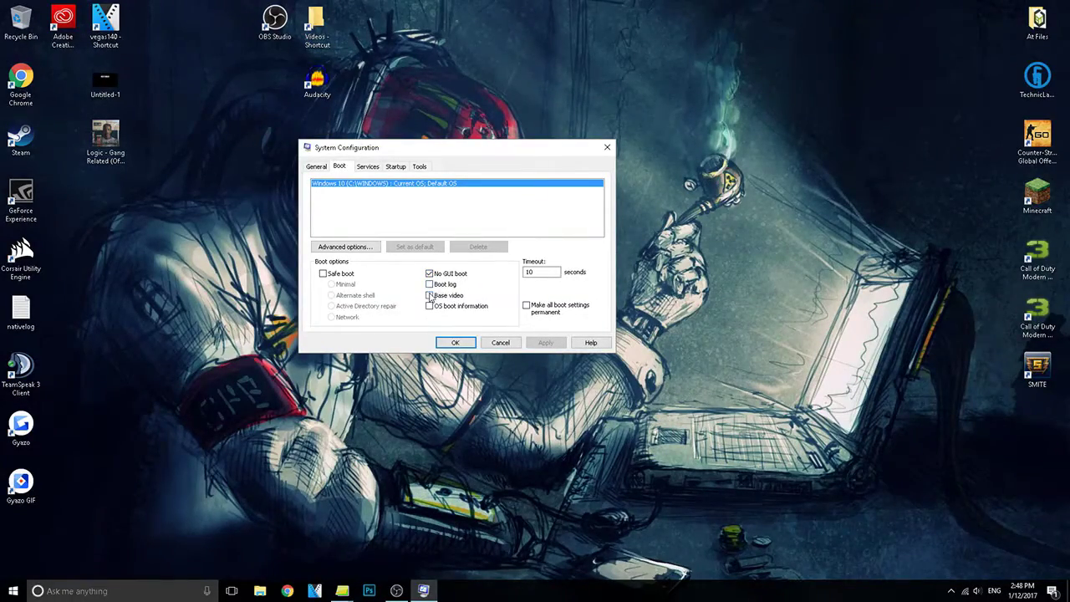
pyautogui.click(345, 246)
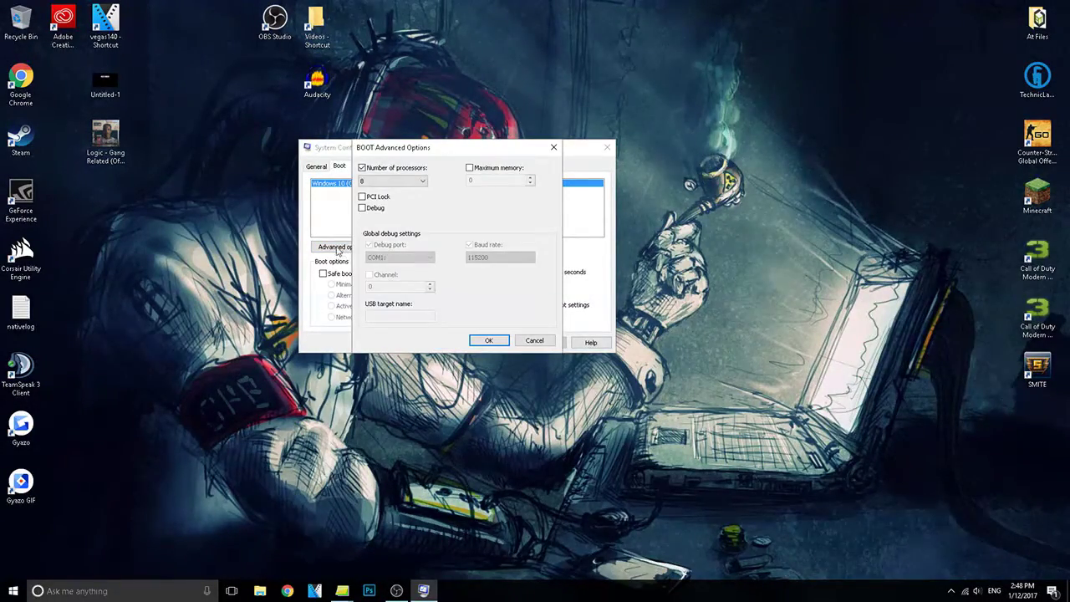
pyautogui.click(374, 170)
pyautogui.click(398, 184)
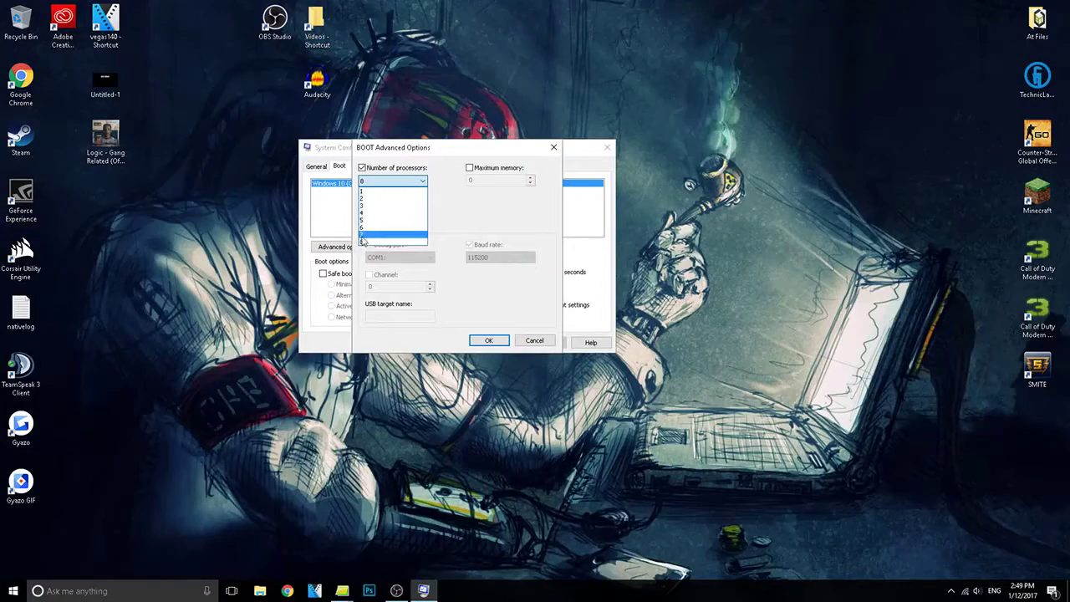
pyautogui.click(364, 241)
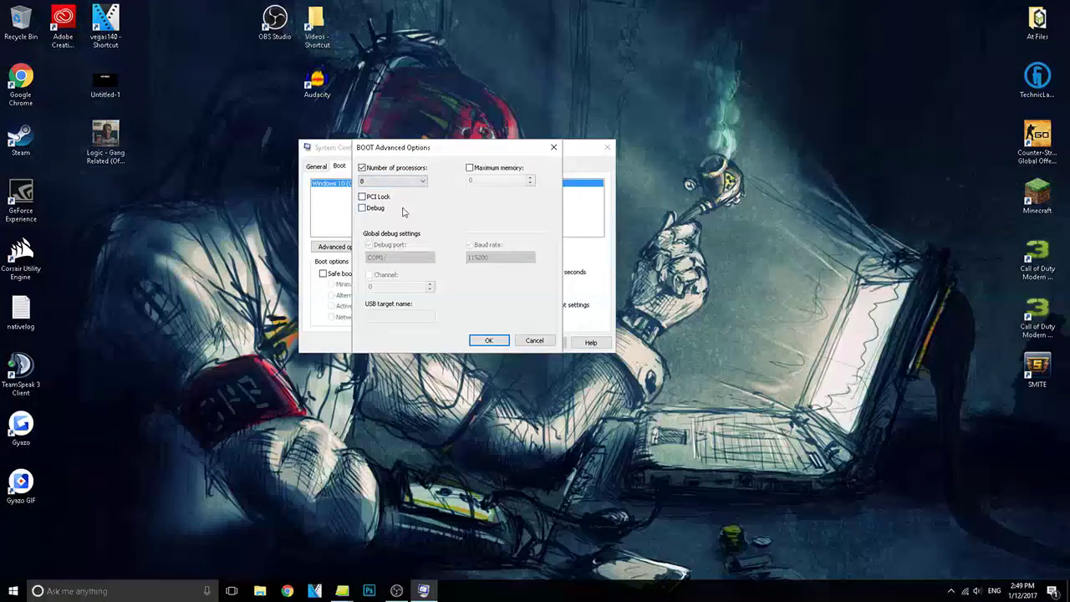
pyautogui.click(489, 341)
pyautogui.click(607, 147)
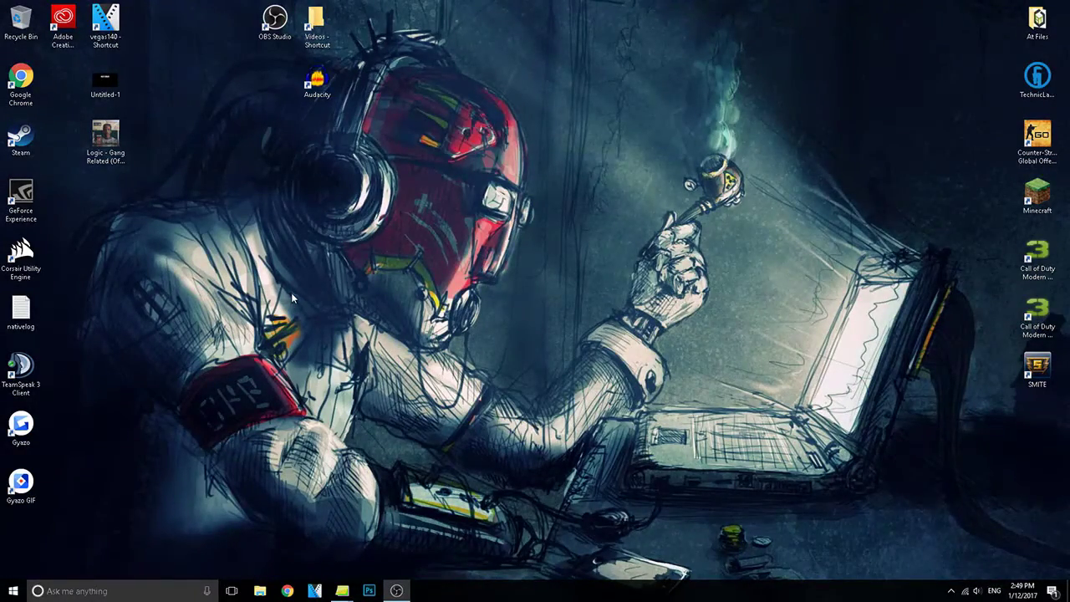
# Reopen System Configuration through the Run dialog with msconfig and hide all Microsoft services in the services list
pyautogui.click(106, 591)
pyautogui.write('run')
pyautogui.press('Return')
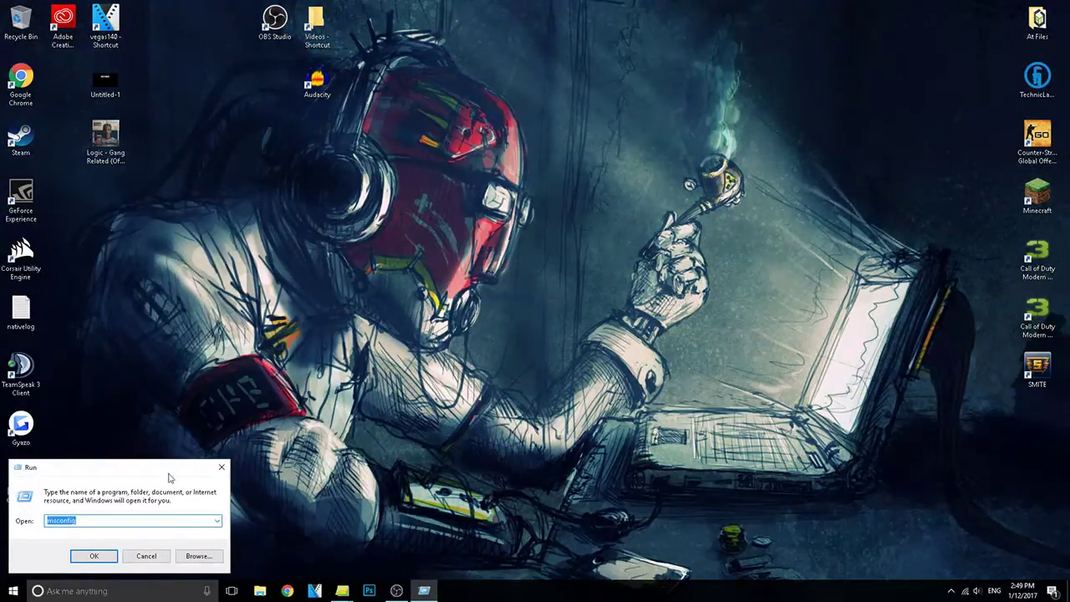
pyautogui.click(94, 556)
pyautogui.moveTo(444, 185); pyautogui.dragTo(322, 181)
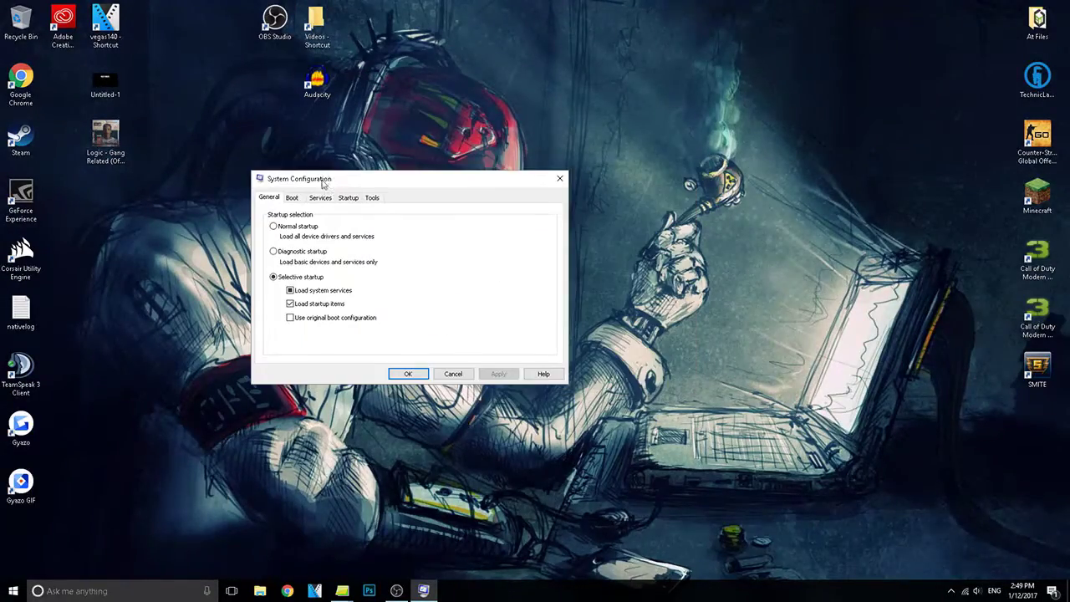
pyautogui.click(321, 198)
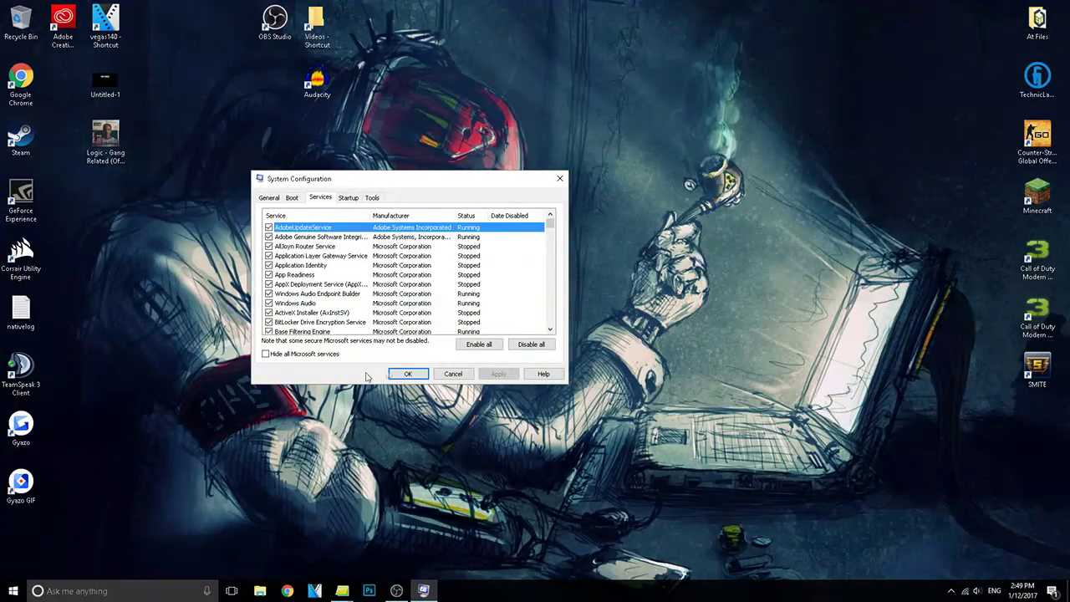
pyautogui.click(267, 355)
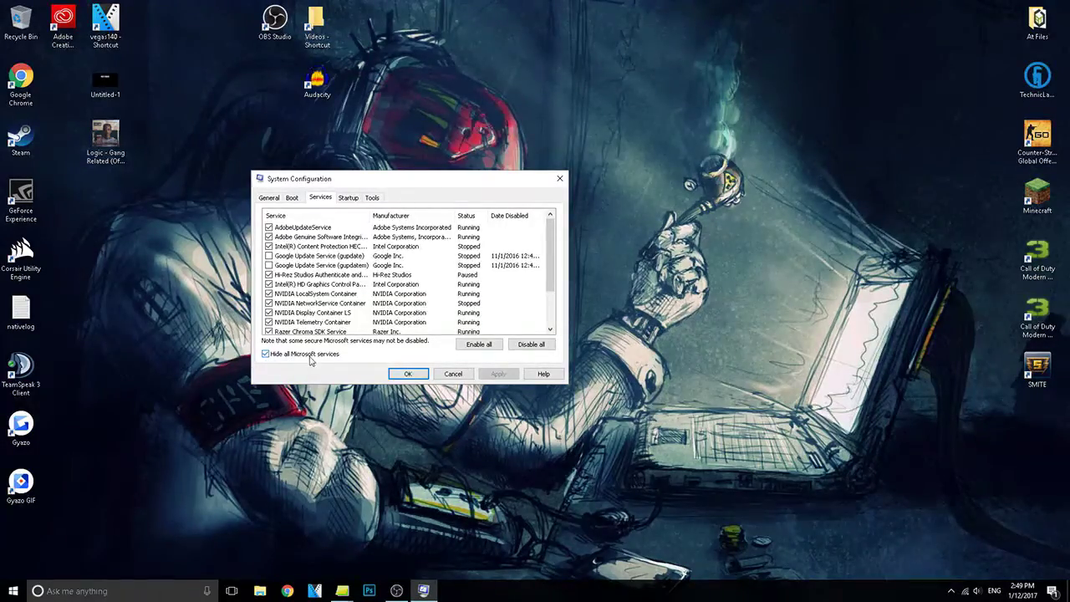
# Disable AdobeUpdateService, the Adobe Genuine Software service and Google Update Service (gupdate) in the services list
pyautogui.scroll(-2, 550, 250)
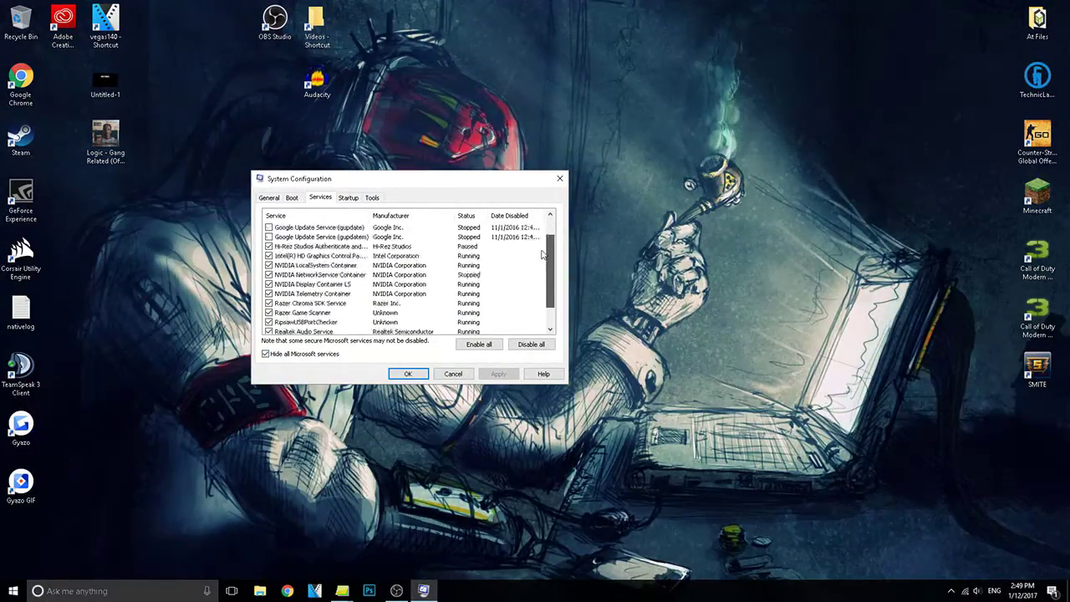
pyautogui.scroll(2, 544, 221)
pyautogui.scroll(-2, 302, 301)
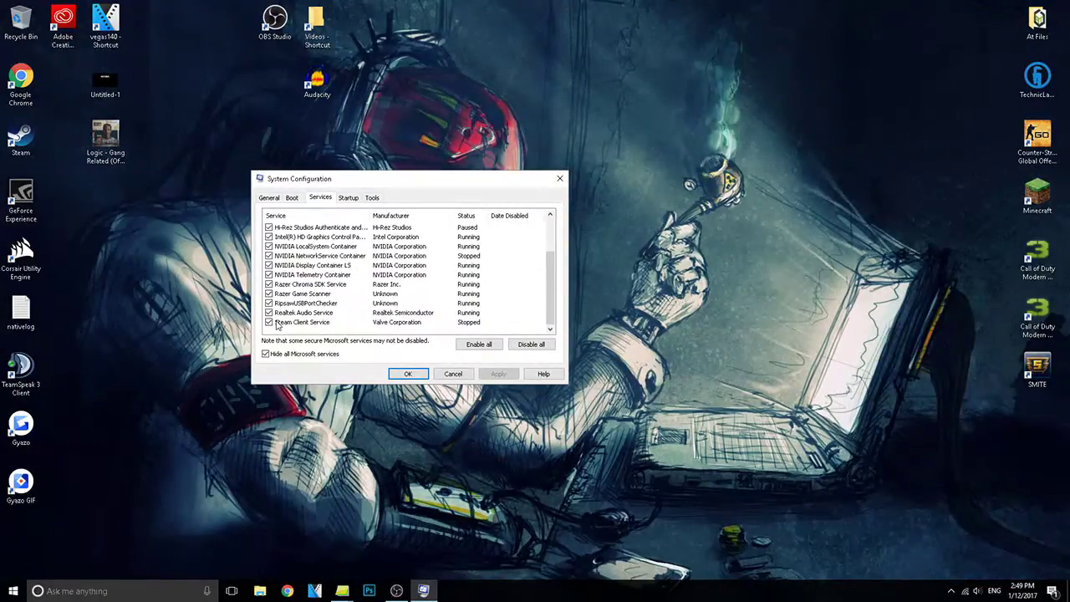
pyautogui.scroll(2, 267, 322)
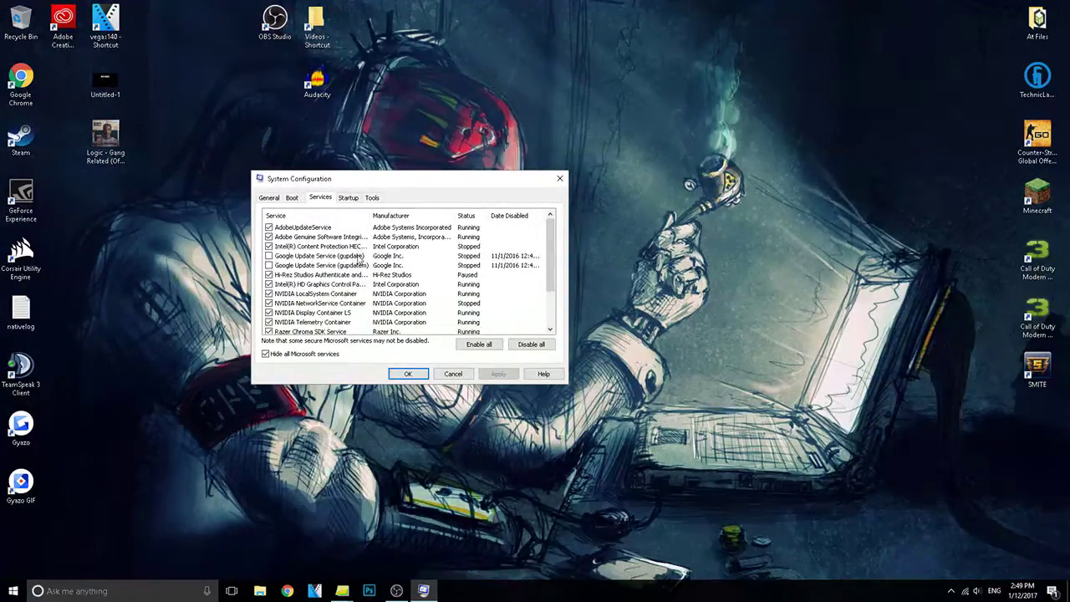
pyautogui.click(268, 256)
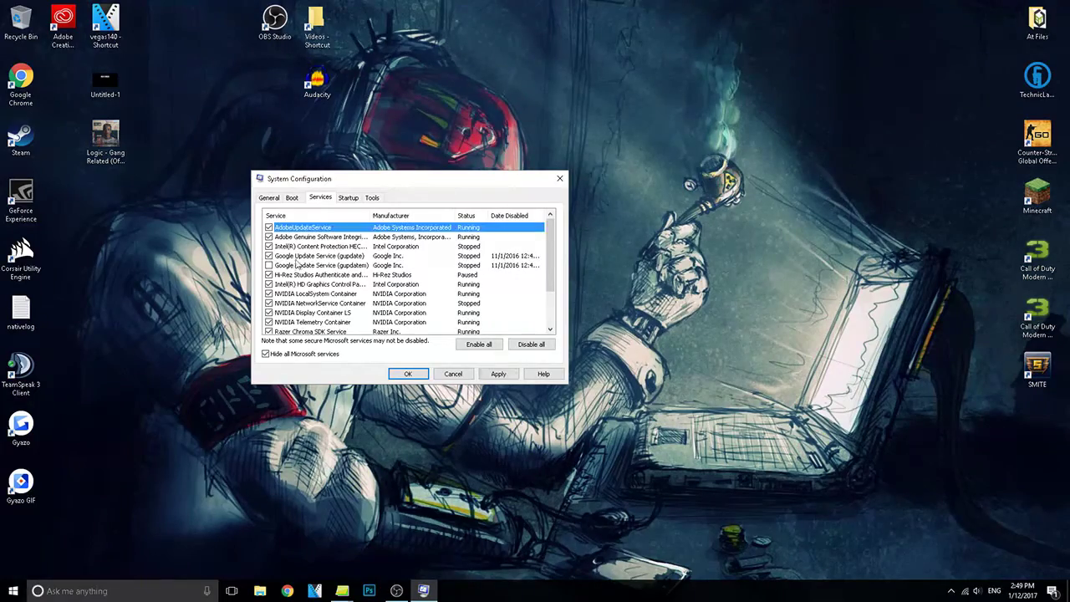
pyautogui.click(267, 258)
pyautogui.scroll(-2, 315, 272)
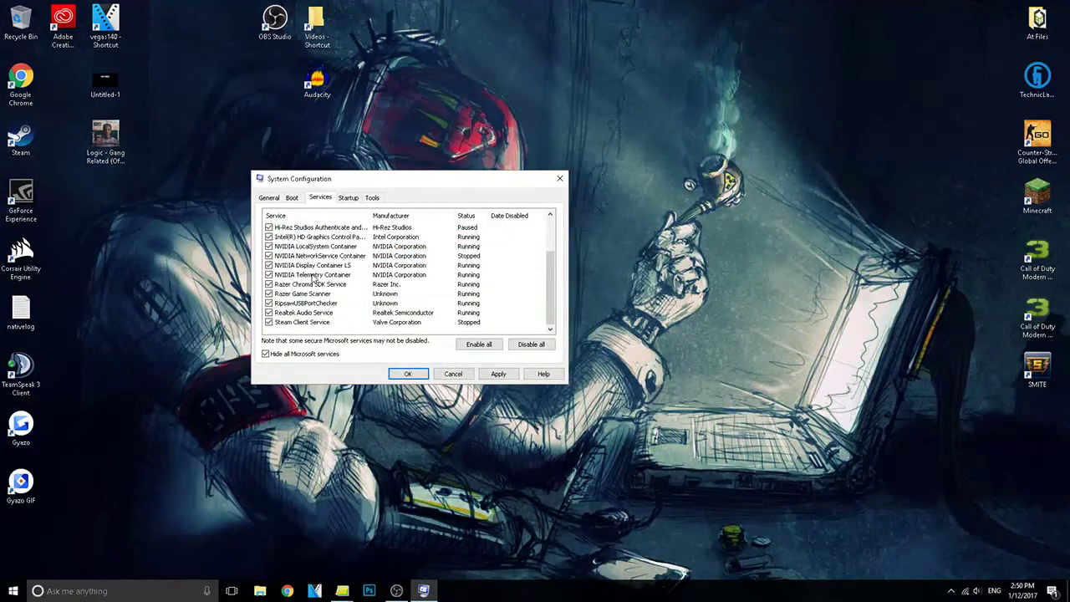
pyautogui.scroll(2, 326, 306)
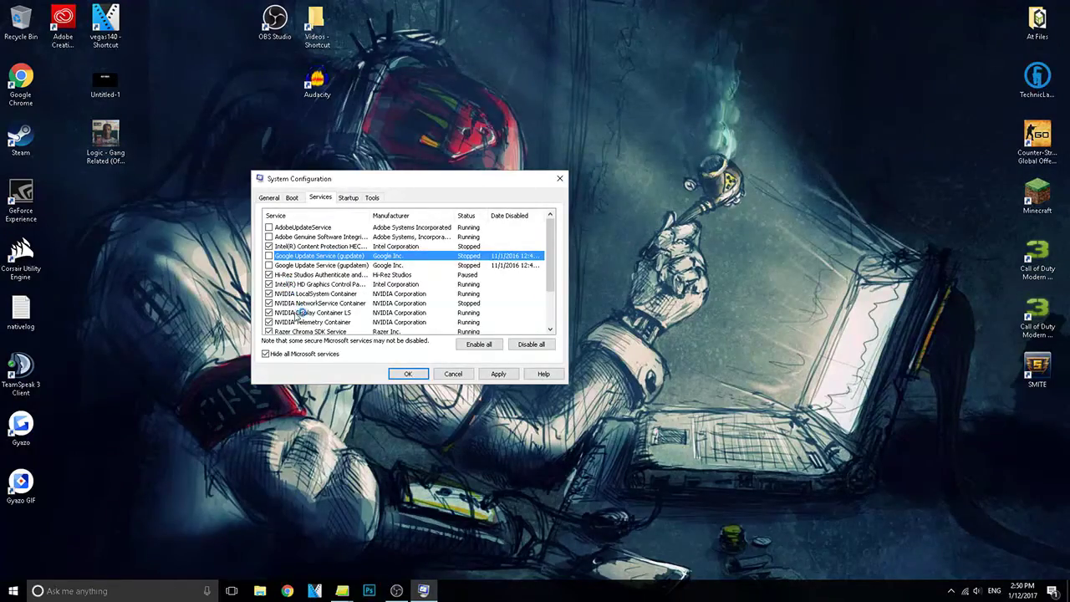
# Disable the Hi-Rez Studios Authenticate service and apply the service changes
pyautogui.click(269, 275)
pyautogui.scroll(-1, 308, 280)
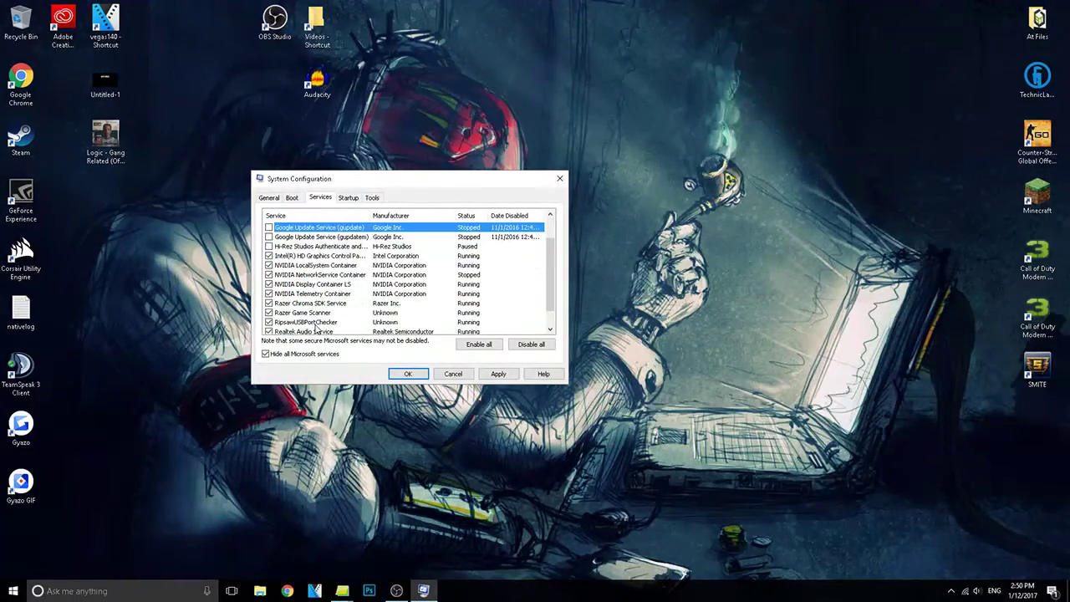
pyautogui.scroll(-1, 316, 308)
pyautogui.scroll(2, 317, 311)
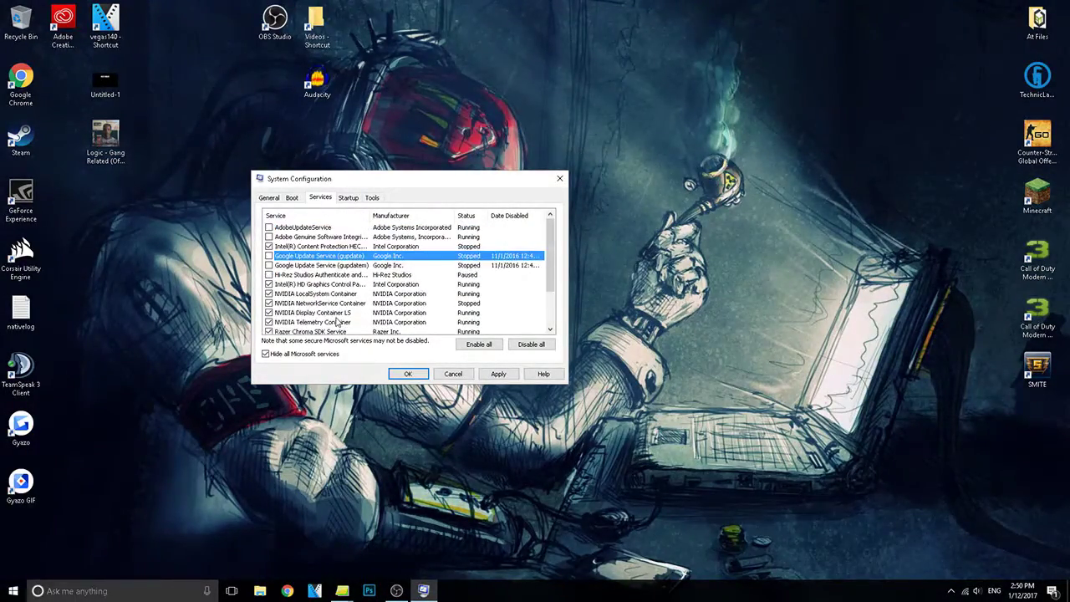
pyautogui.click(500, 374)
# Check the remaining non-Microsoft services and accept the System Configuration dialog
pyautogui.scroll(-2, 341, 297)
pyautogui.scroll(2, 341, 299)
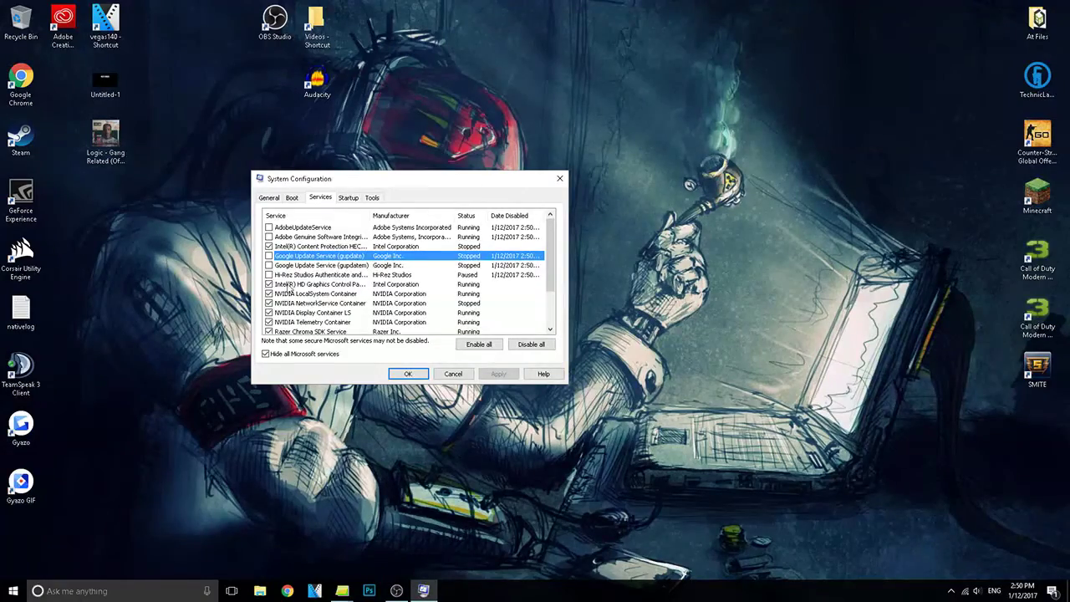
pyautogui.click(278, 266)
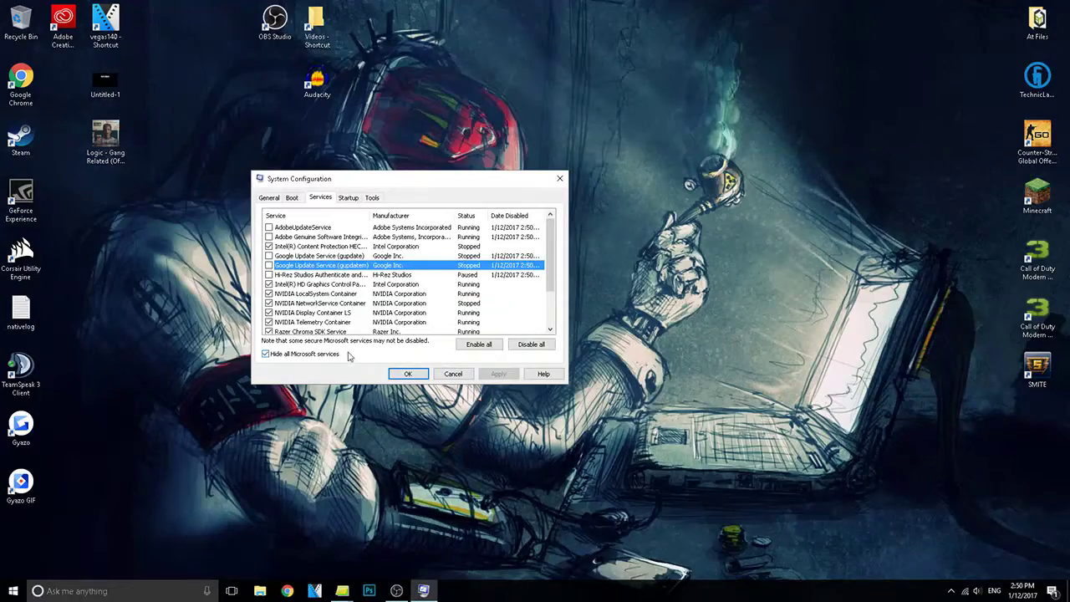
pyautogui.scroll(-2, 341, 322)
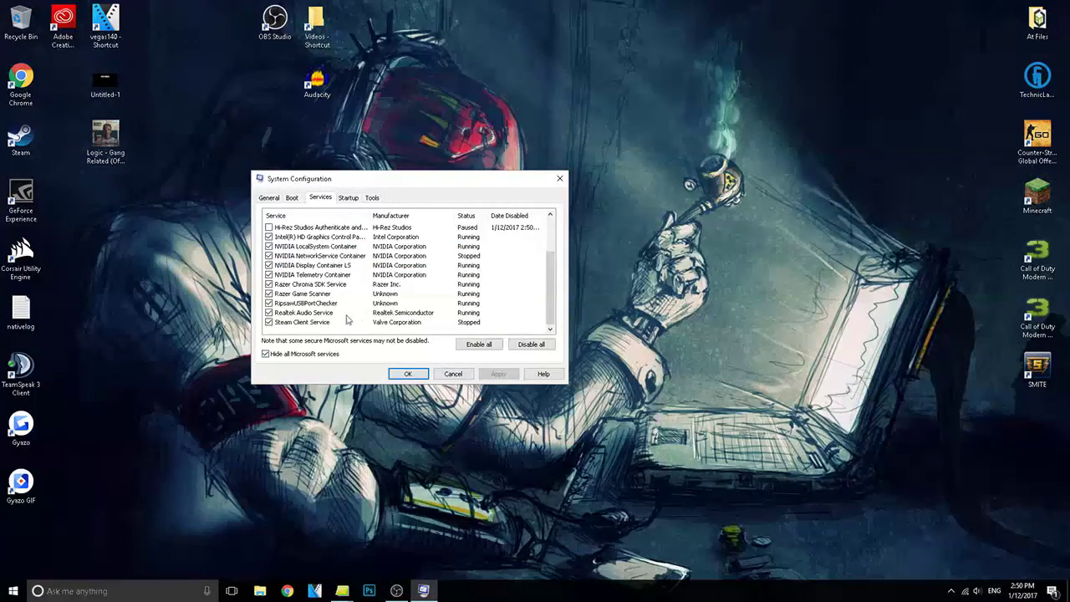
pyautogui.click(409, 375)
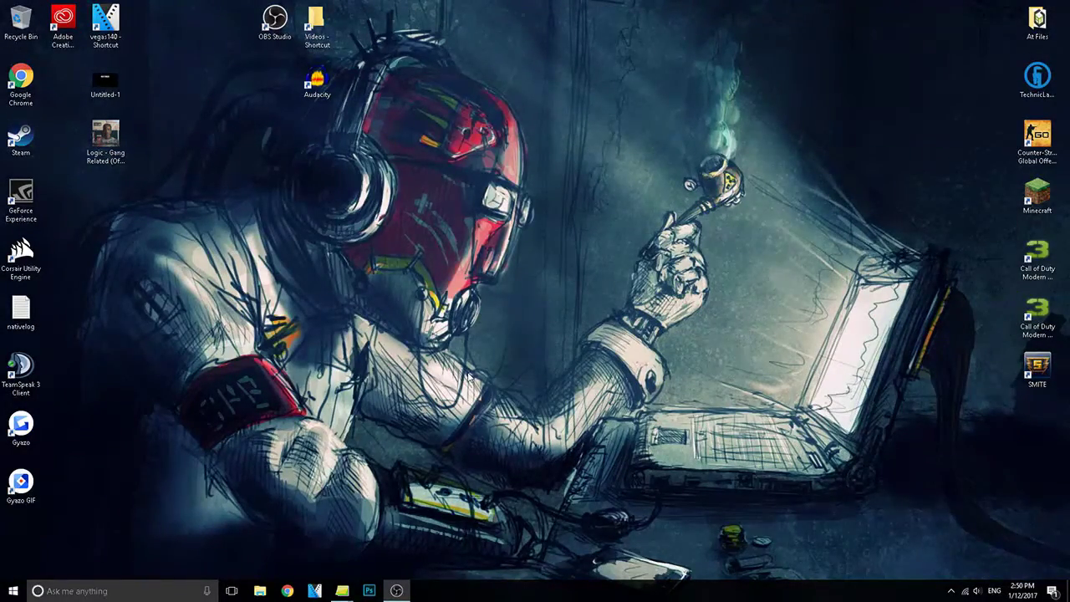